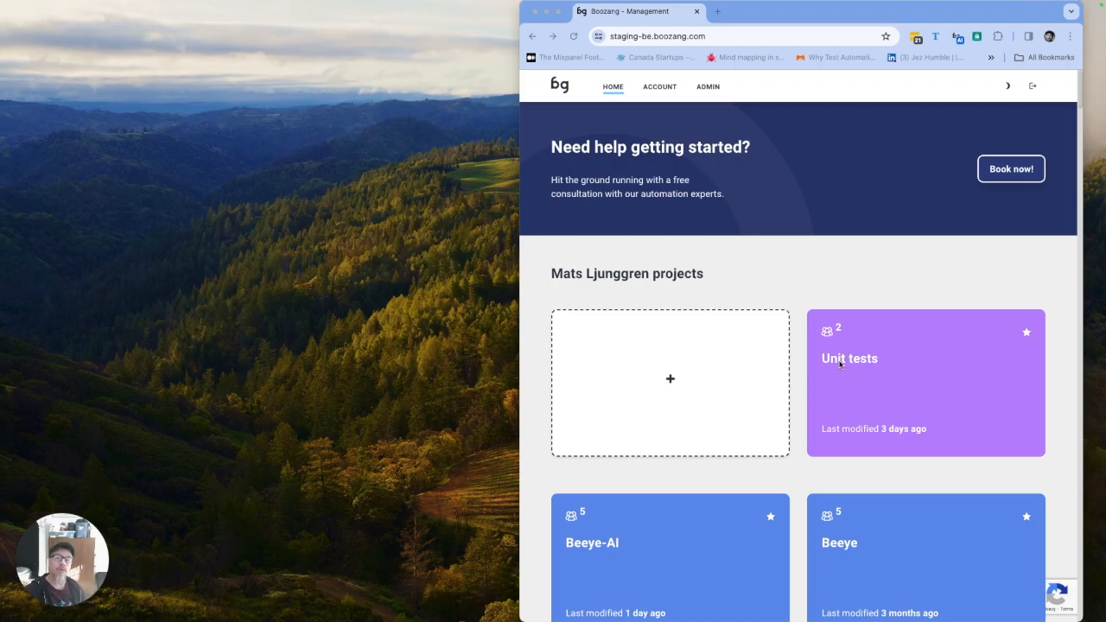
# Step: Open the Unit tests project and create a new module named Navigation
pyautogui.click(919, 373)
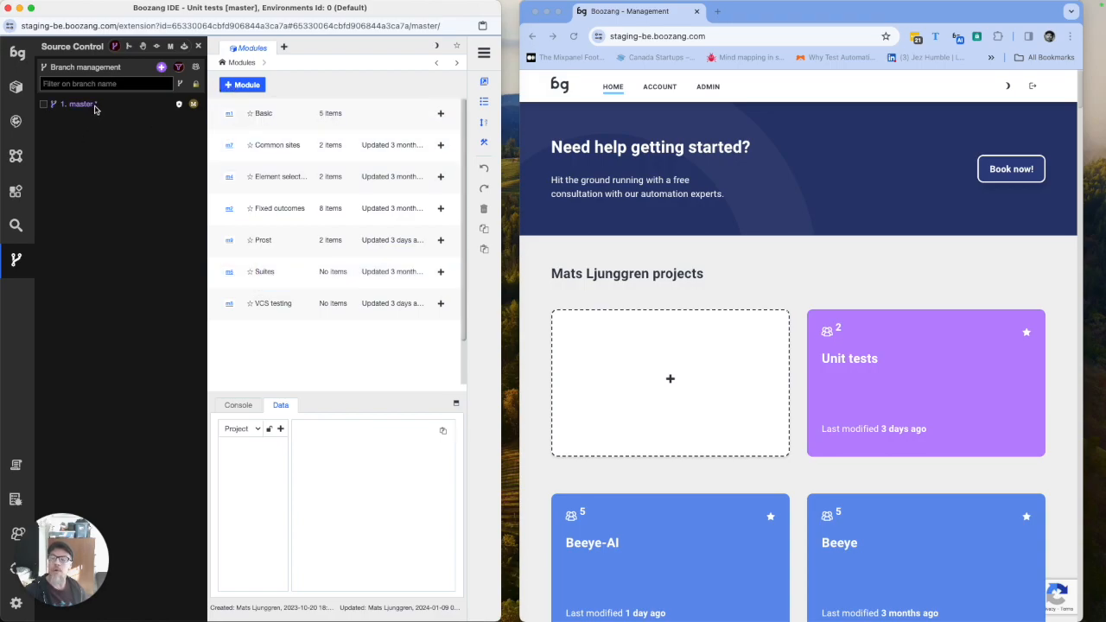
pyautogui.click(231, 86)
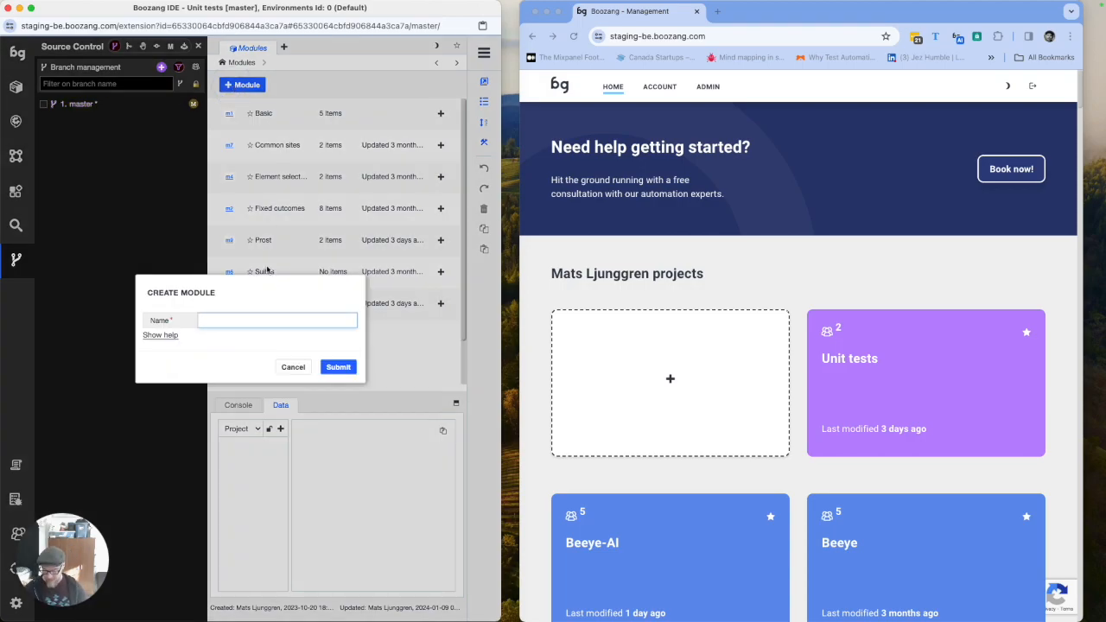
pyautogui.write('Navigatiomn')
pyautogui.press('BackSpace')
pyautogui.press('Return')
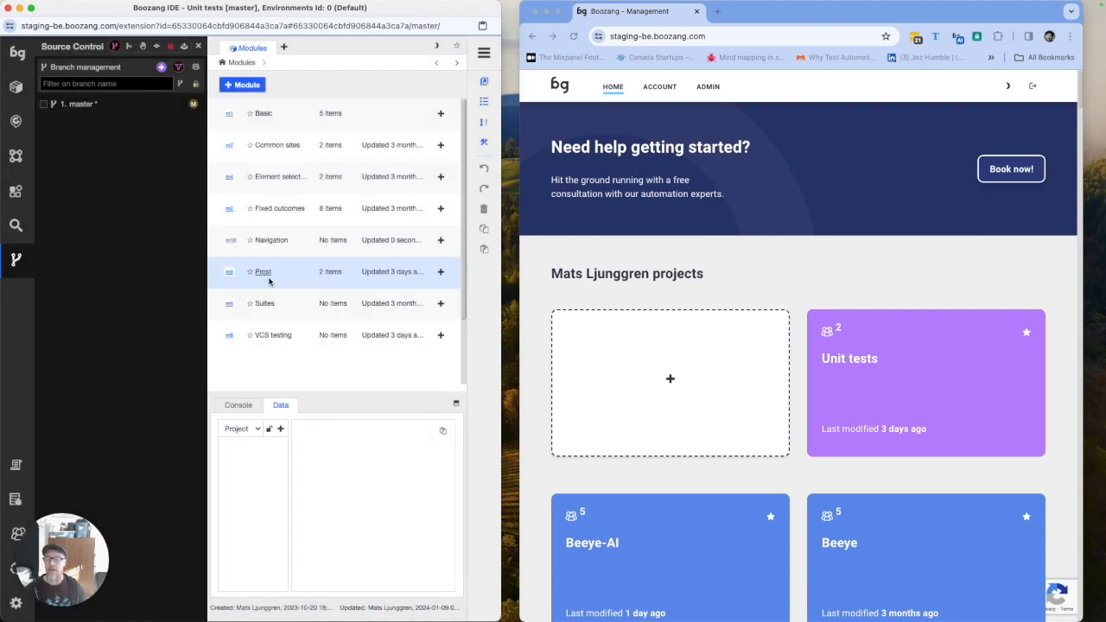
pyautogui.click(281, 241)
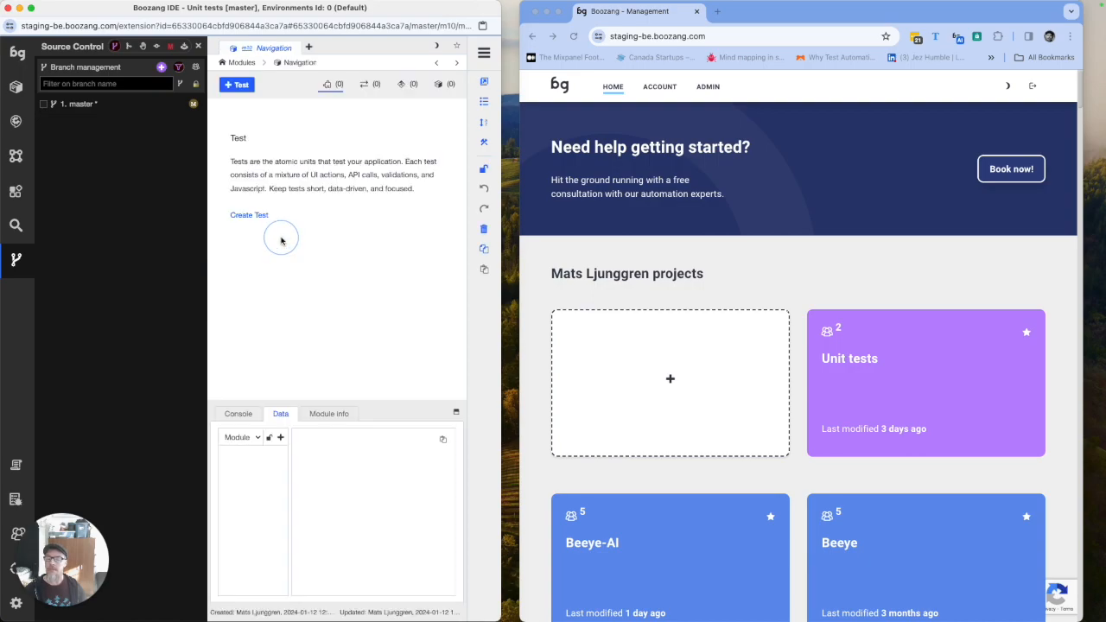
pyautogui.click(237, 87)
pyautogui.write('Cli')
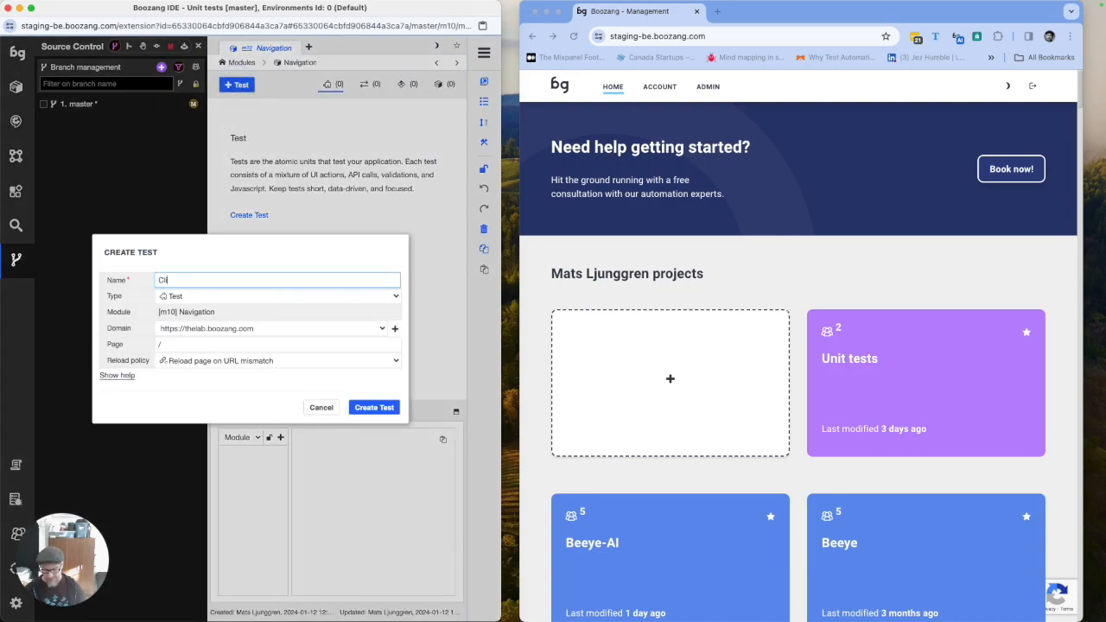
pyautogui.write('ck links')
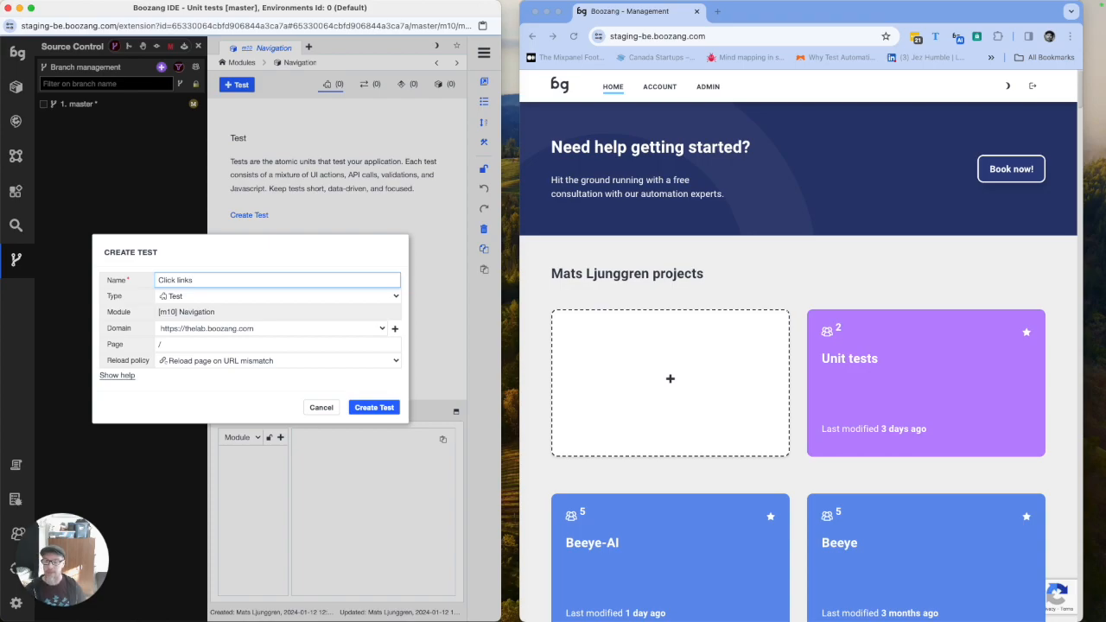
pyautogui.press('Return')
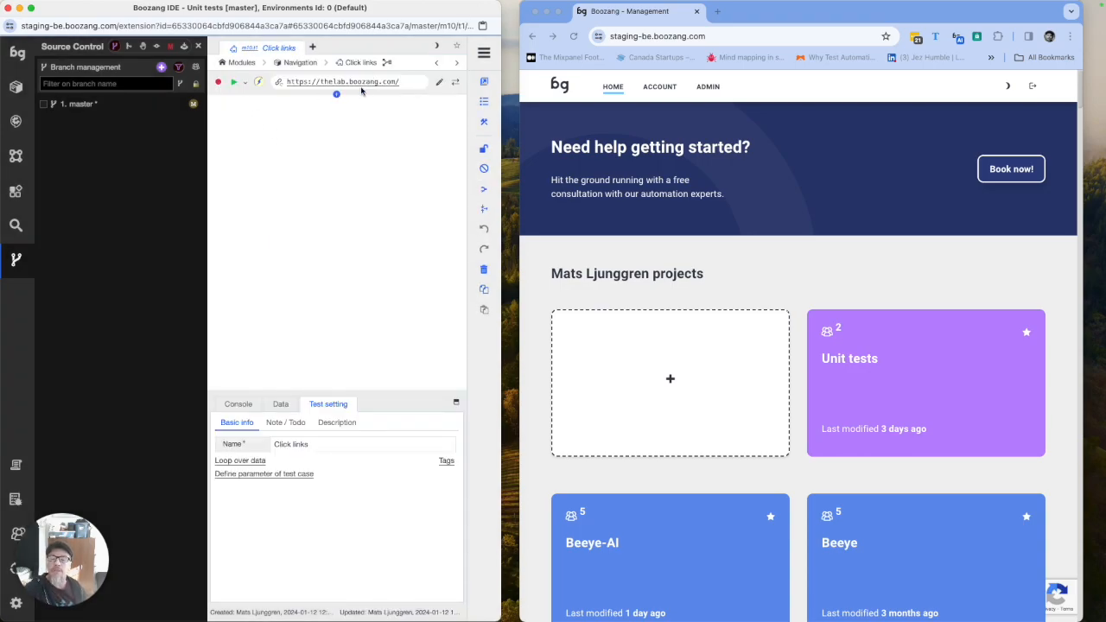
# Step: Open the test's page, start recording, and record opening the site menu and following the Introduction link
pyautogui.click(364, 86)
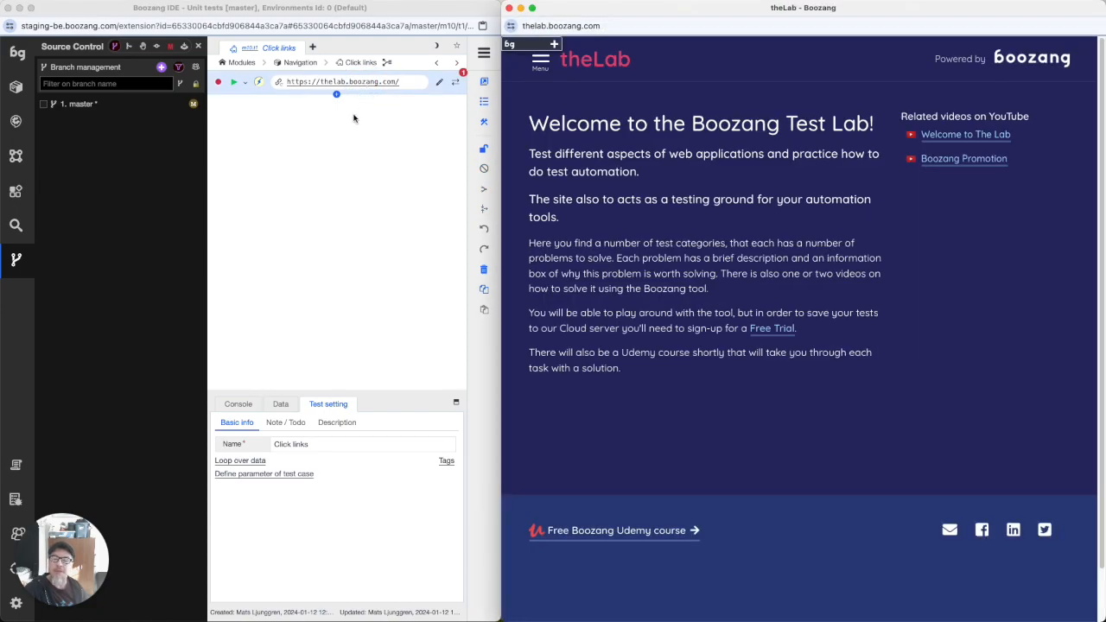
pyautogui.click(218, 82)
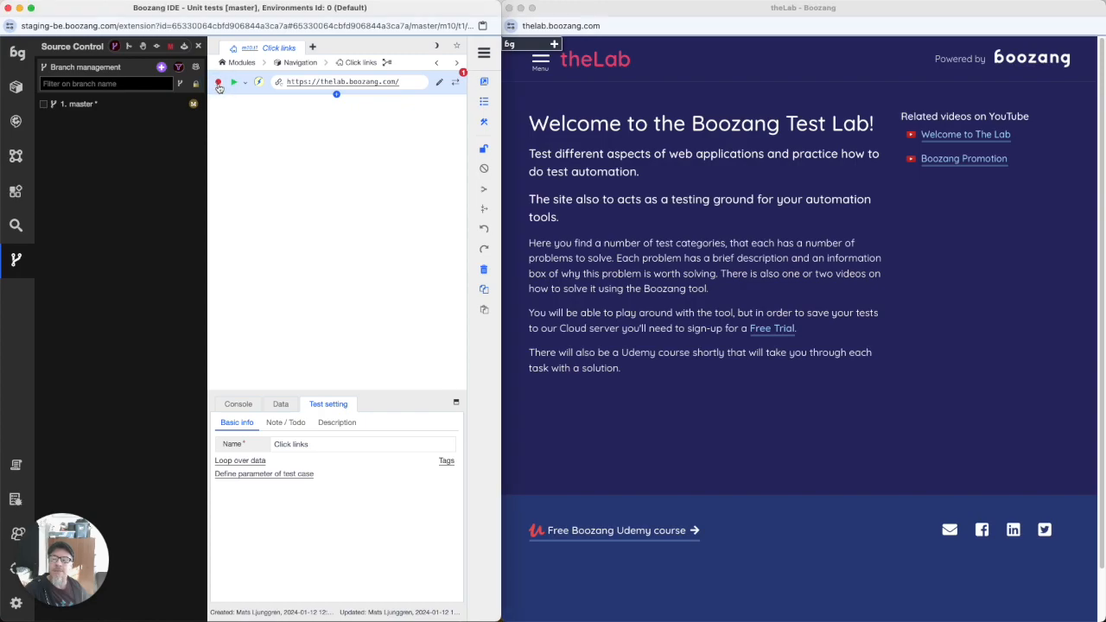
pyautogui.click(557, 69)
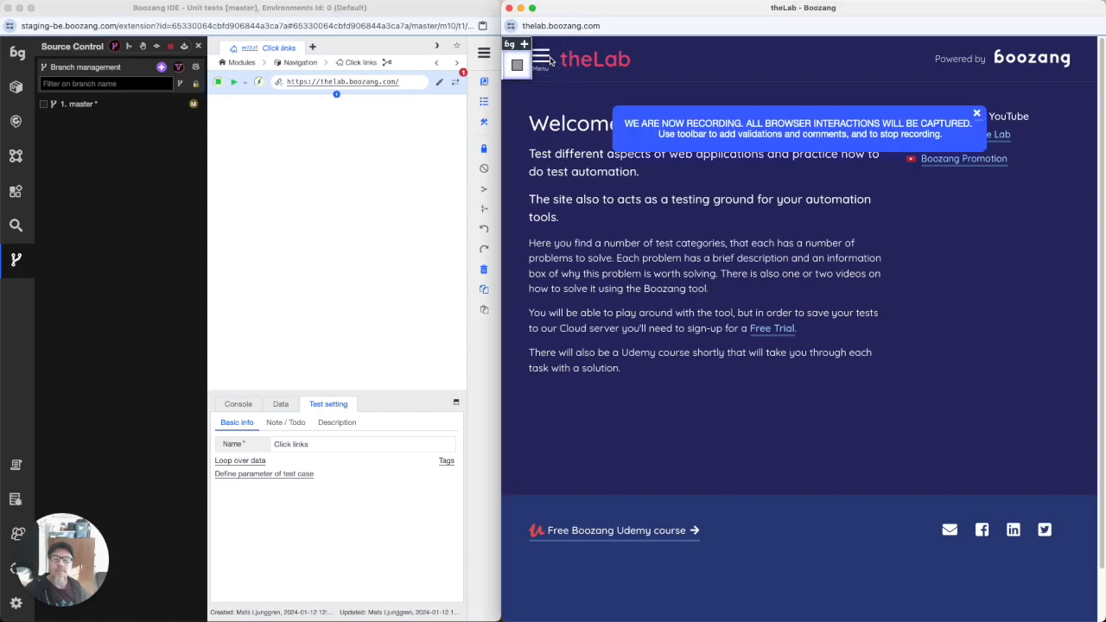
pyautogui.click(543, 59)
pyautogui.click(553, 122)
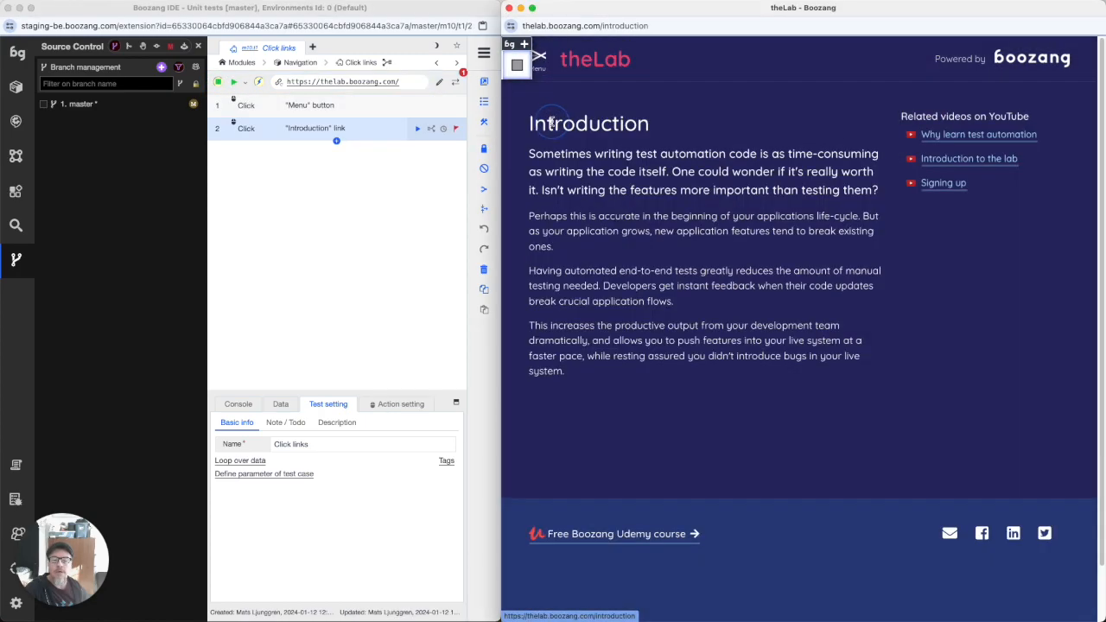
# Step: Record opening the site menu and following the "Overview of the tool" link, and stop the recording
pyautogui.click(545, 66)
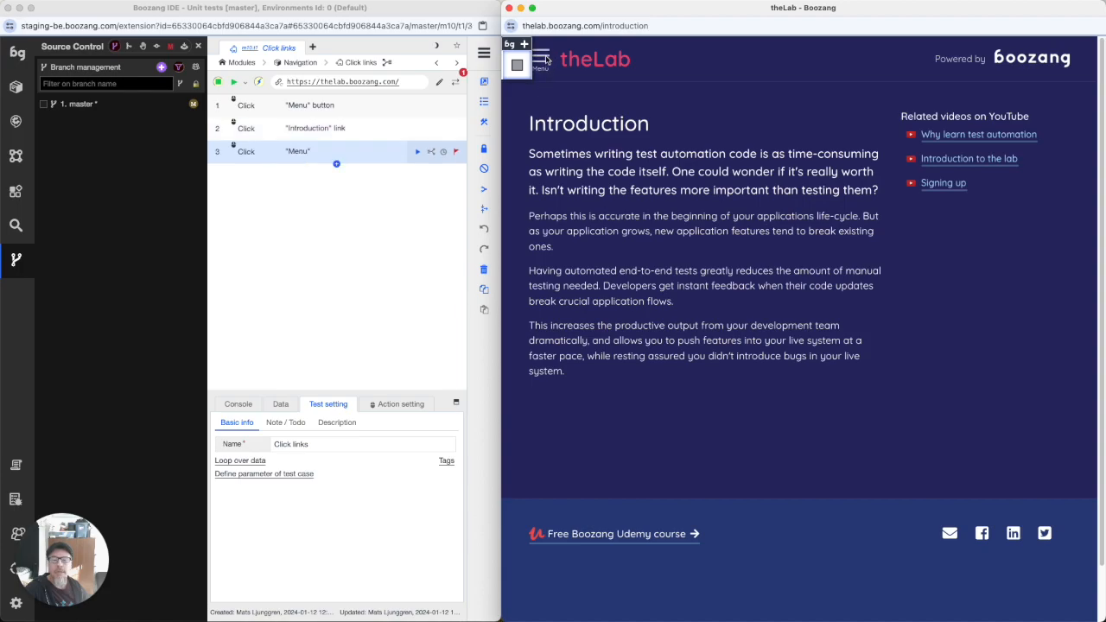
pyautogui.click(543, 62)
pyautogui.click(557, 133)
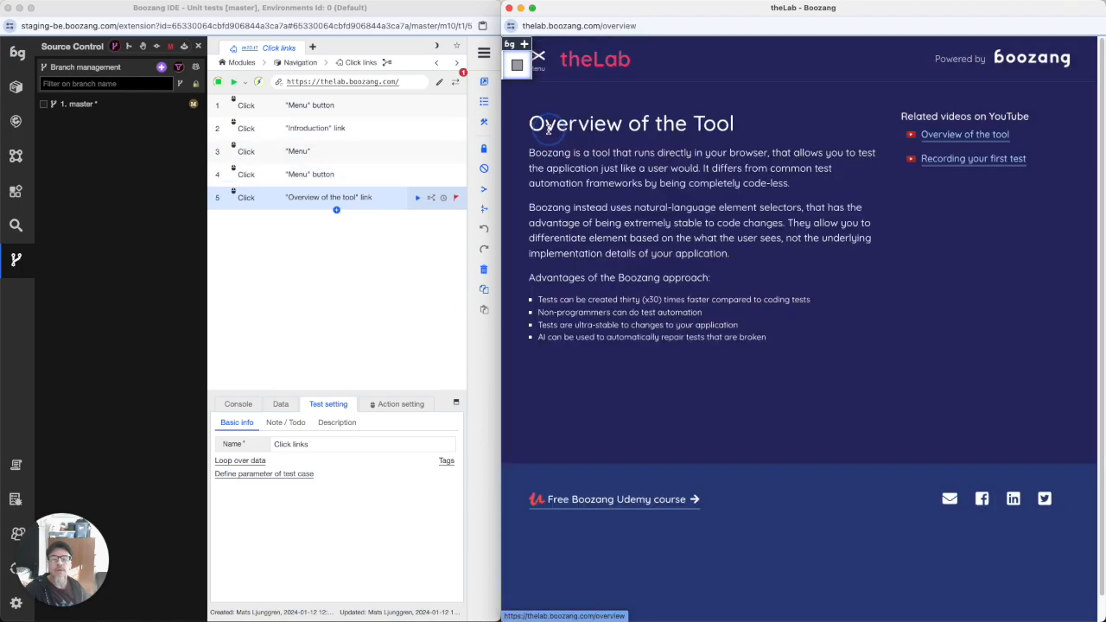
pyautogui.click(516, 65)
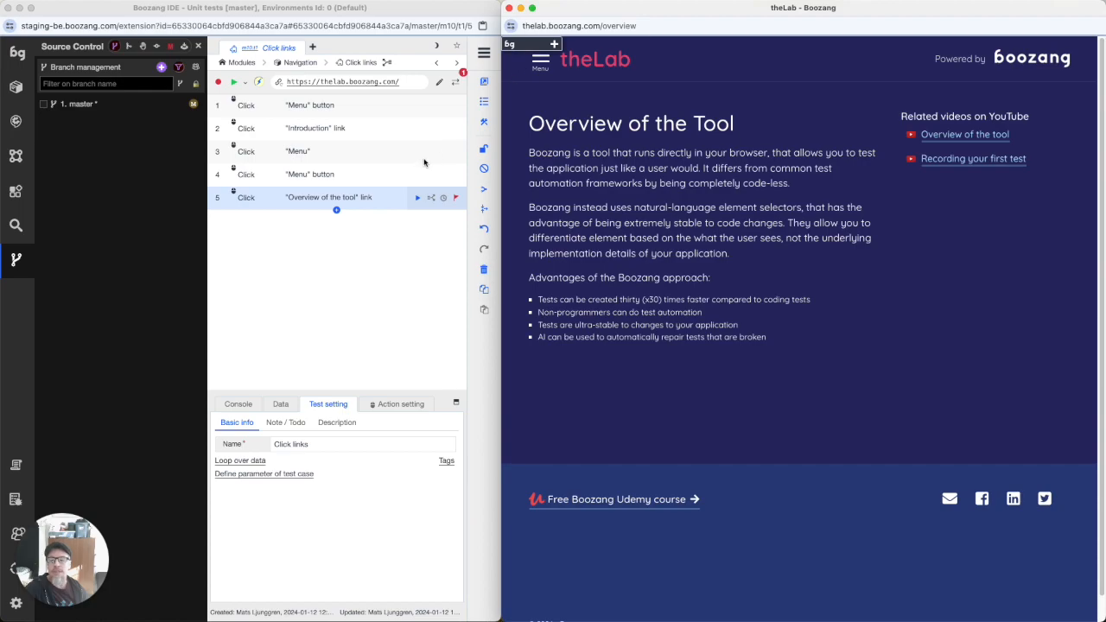
# Step: Delete the redundant "Menu" click action directly after the "Introduction" link action
pyautogui.click(373, 158)
pyautogui.click(374, 158)
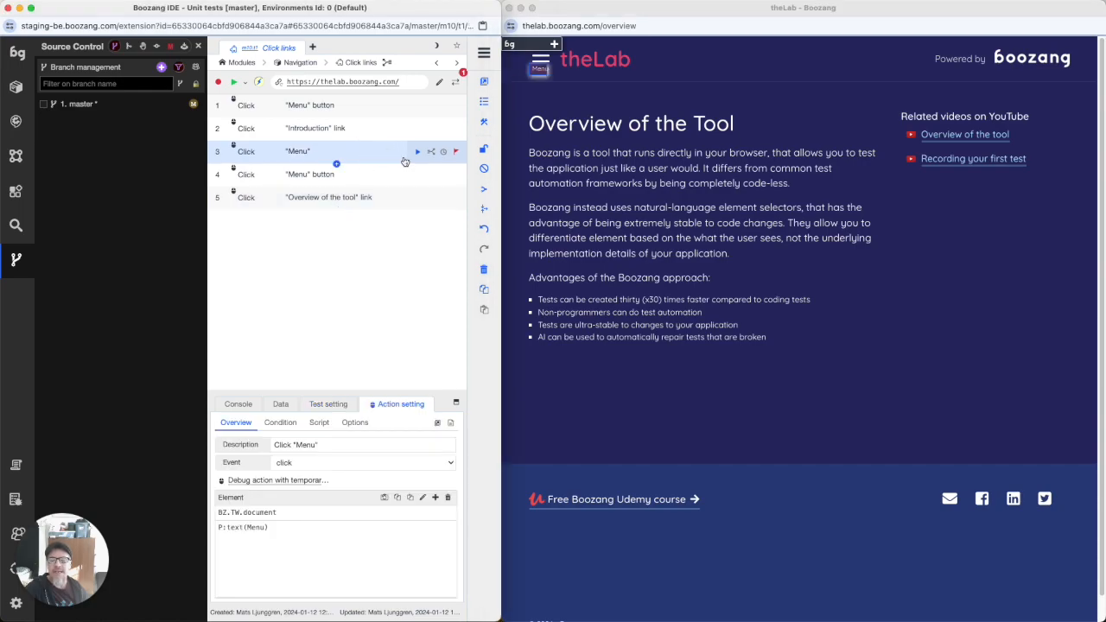
pyautogui.click(486, 269)
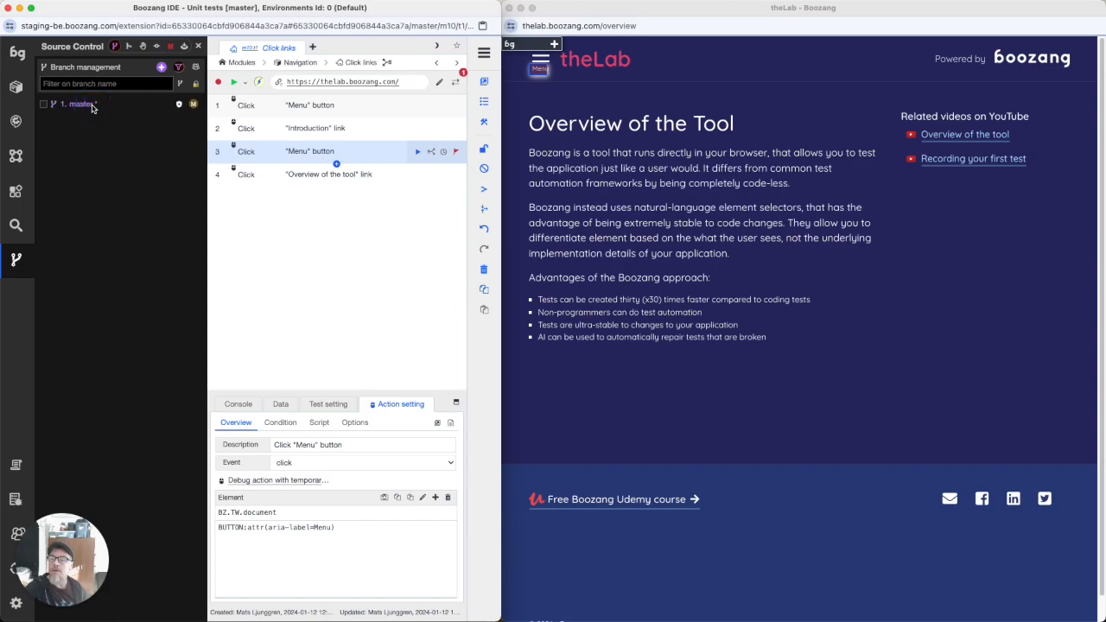
# Step: Commit the new Navigation module with the message "Added navigation test" and check it in the commit history
pyautogui.click(157, 46)
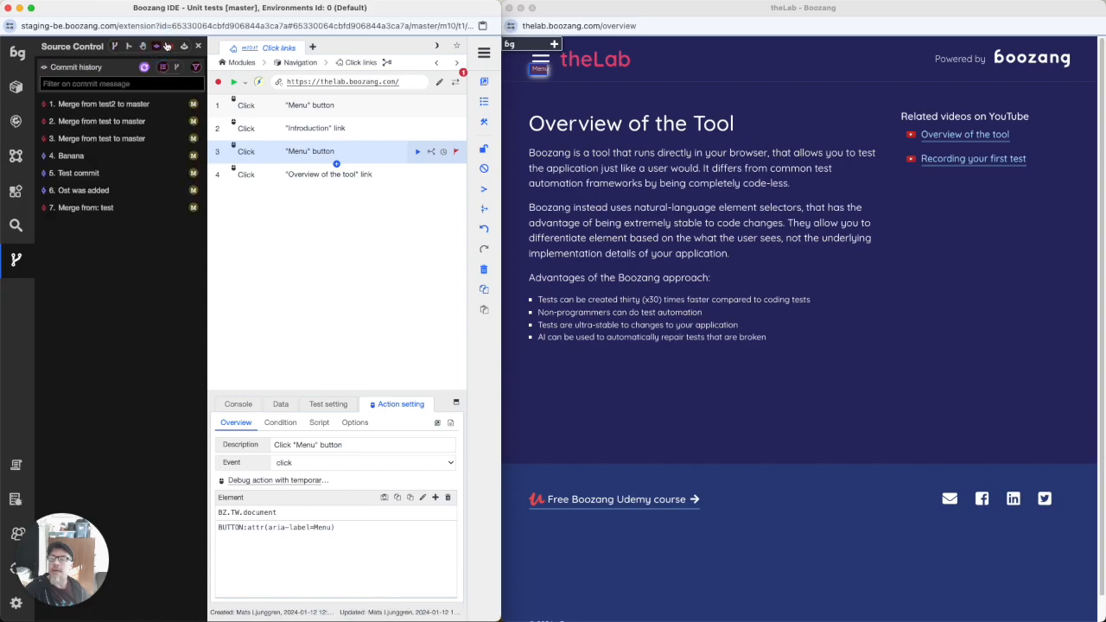
pyautogui.click(170, 48)
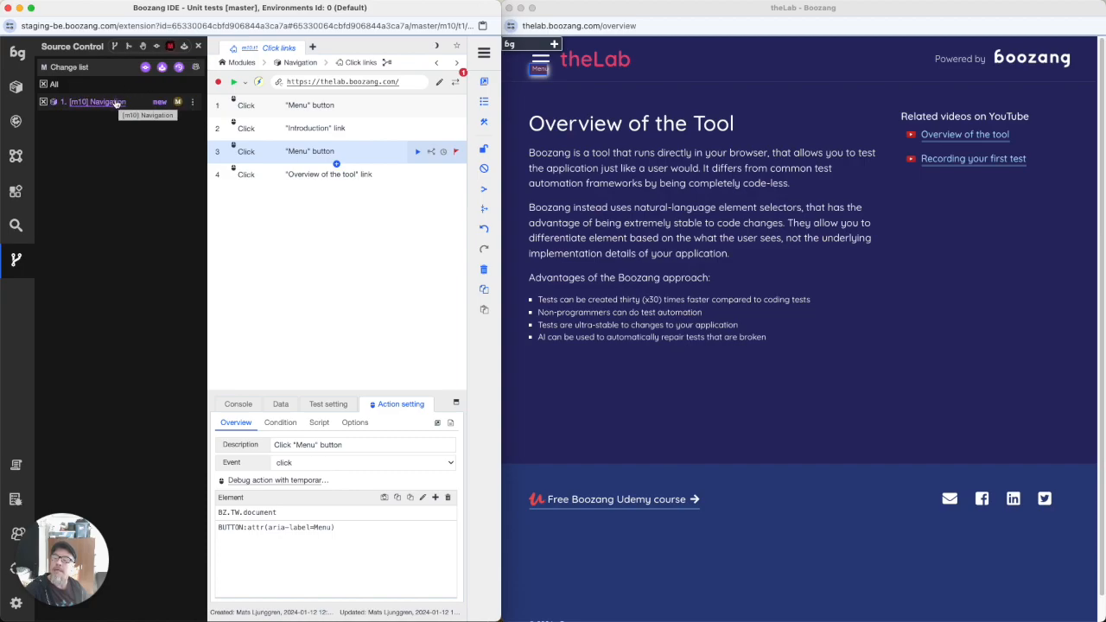
pyautogui.click(145, 69)
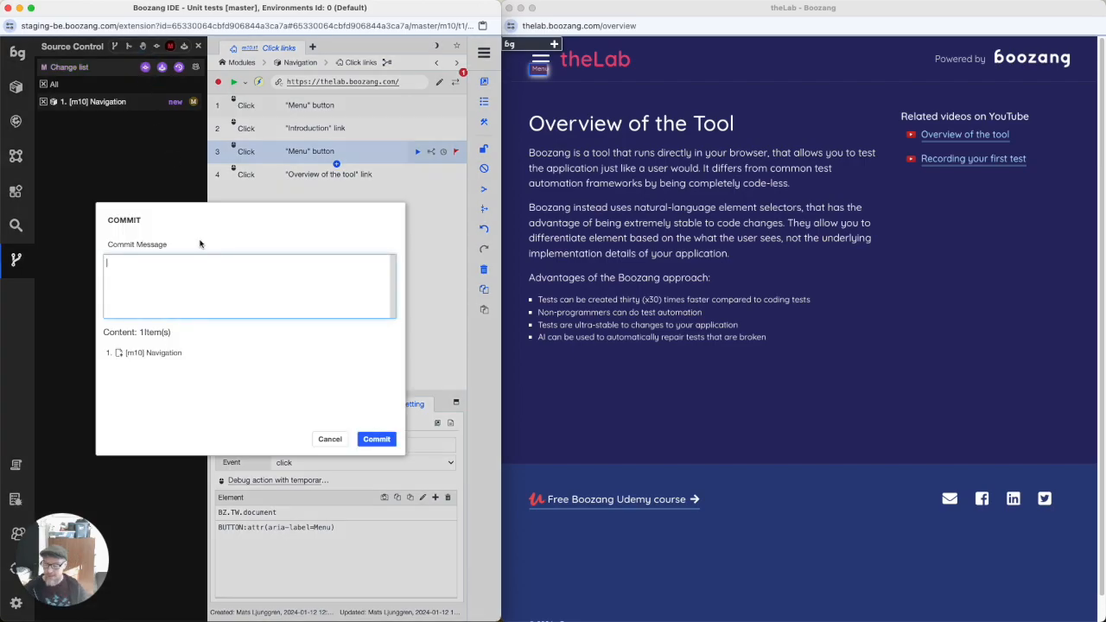
pyautogui.write('Added navigation test')
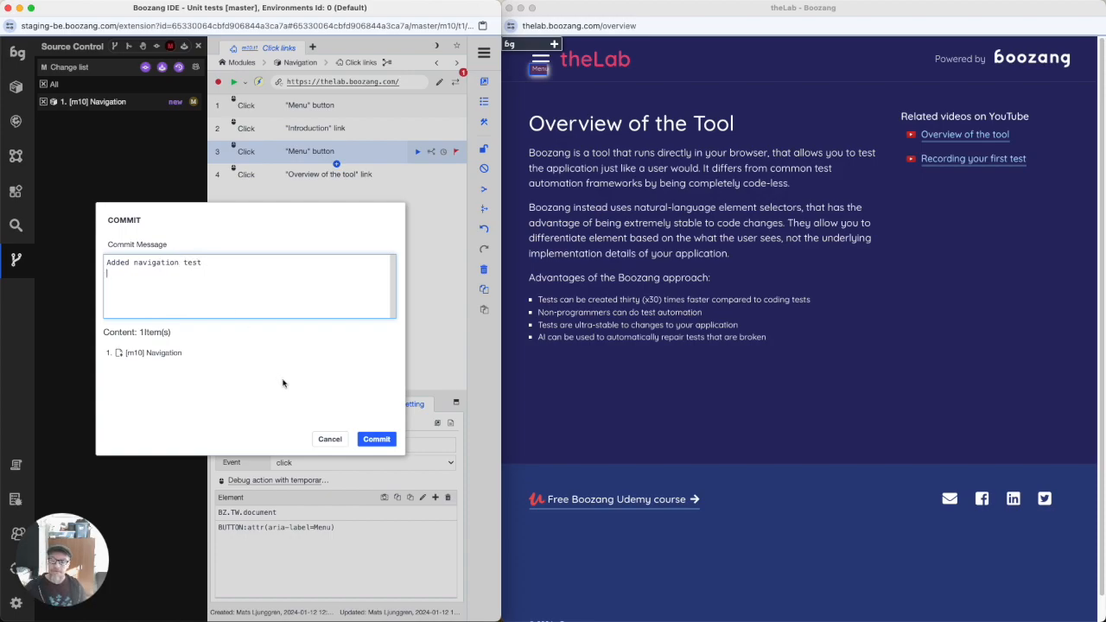
pyautogui.click(376, 440)
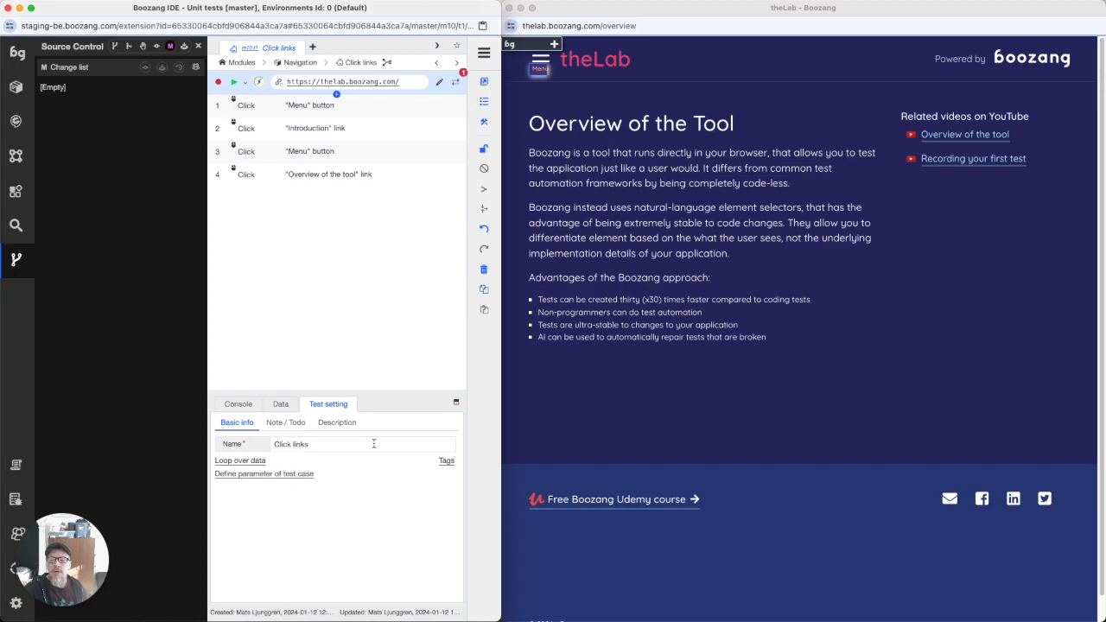
pyautogui.click(155, 45)
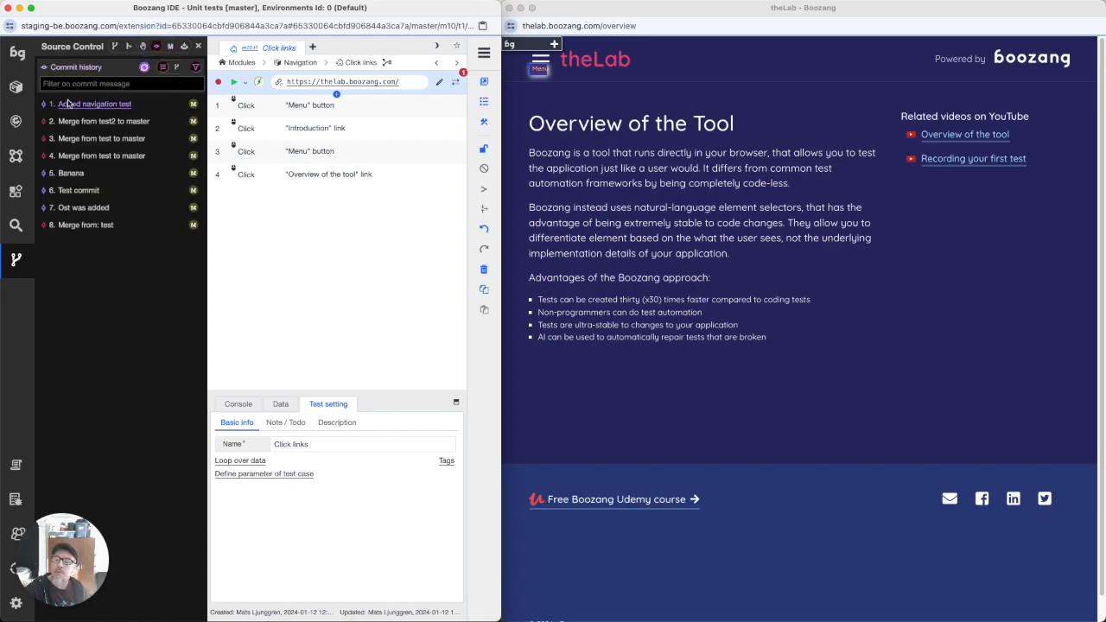
# Step: Create a new branch named feature, copied from master
pyautogui.click(116, 46)
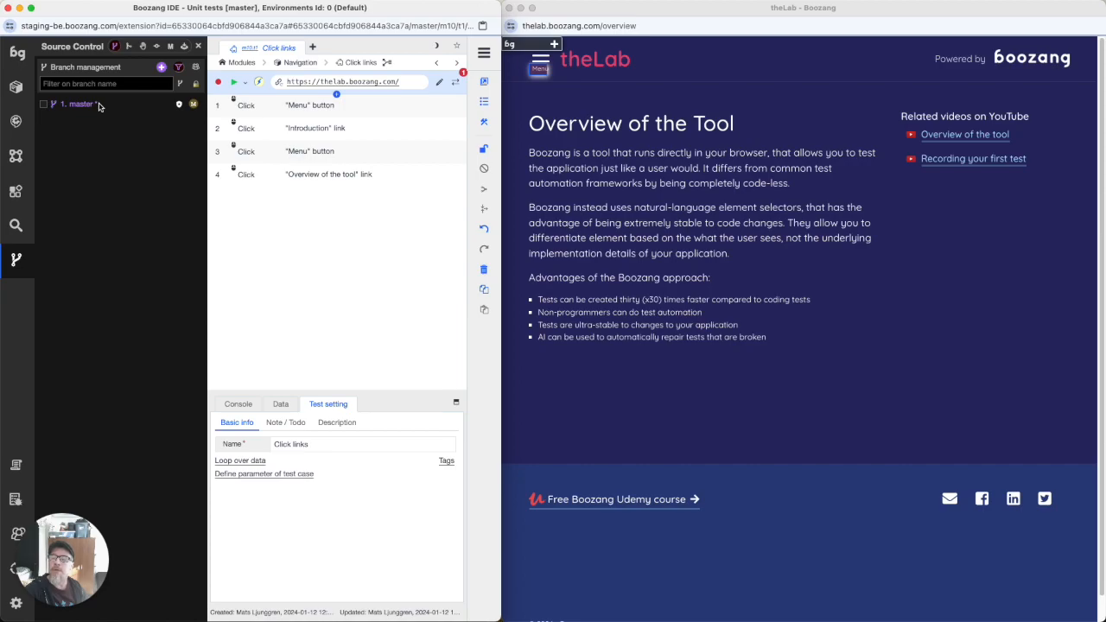
pyautogui.click(161, 67)
pyautogui.click(177, 286)
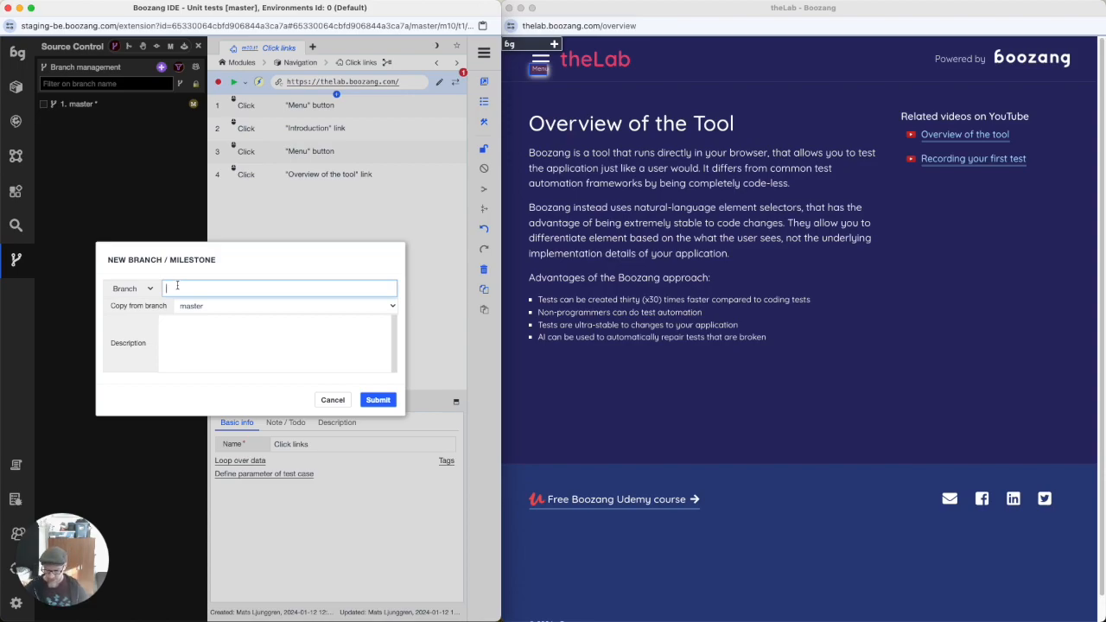
pyautogui.write('feature')
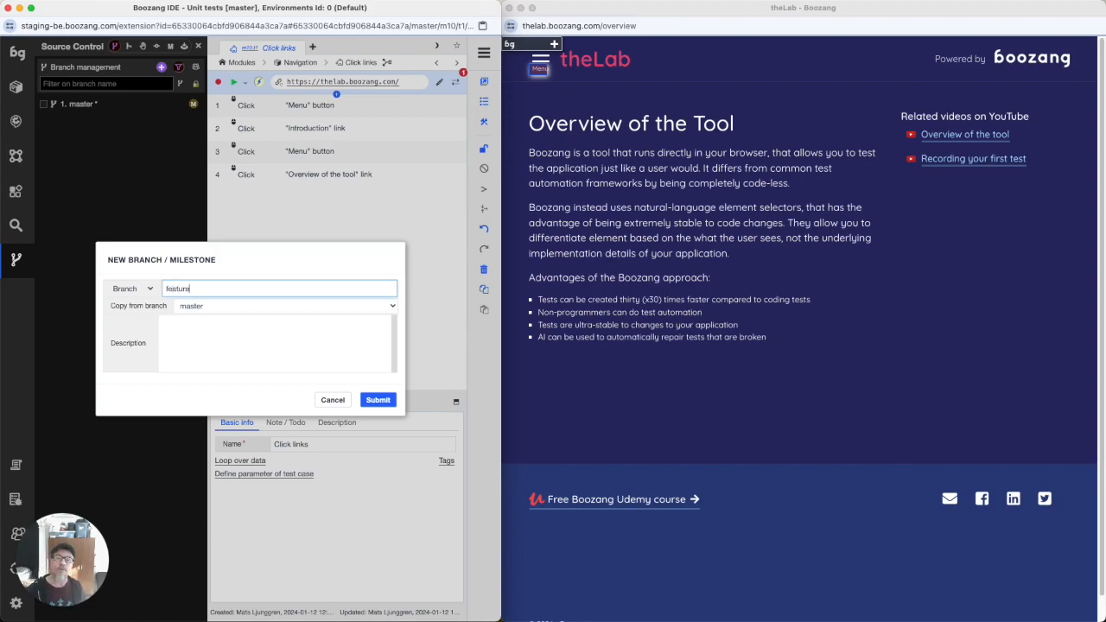
pyautogui.press('Return')
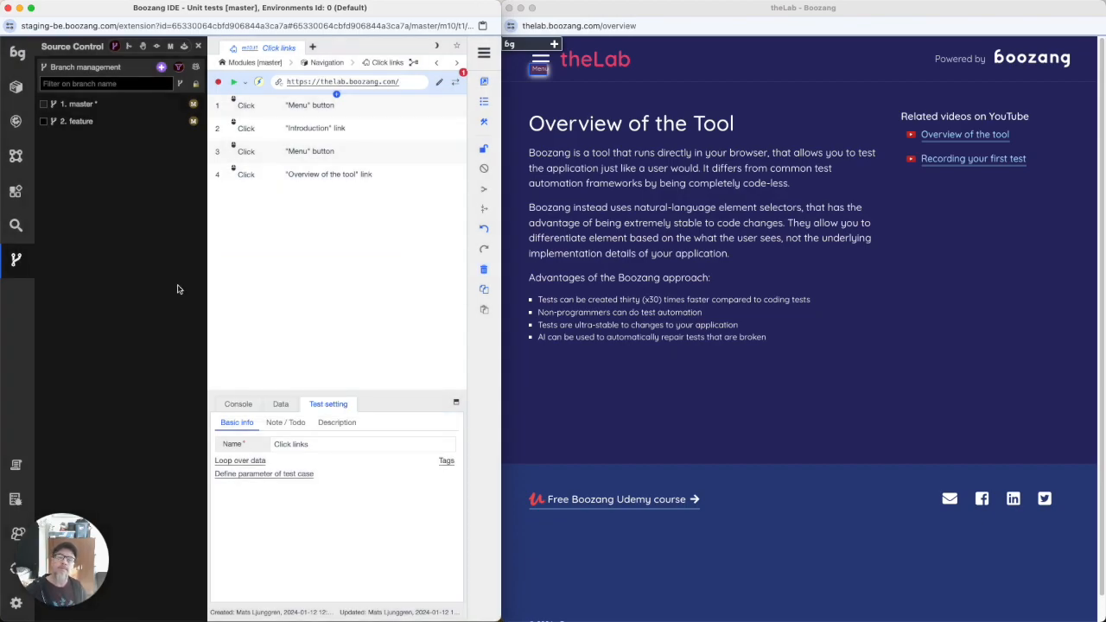
# Step: Enable protection on the master branch, allowing approval of own merge requests but no direct changes without review
pyautogui.click(105, 106)
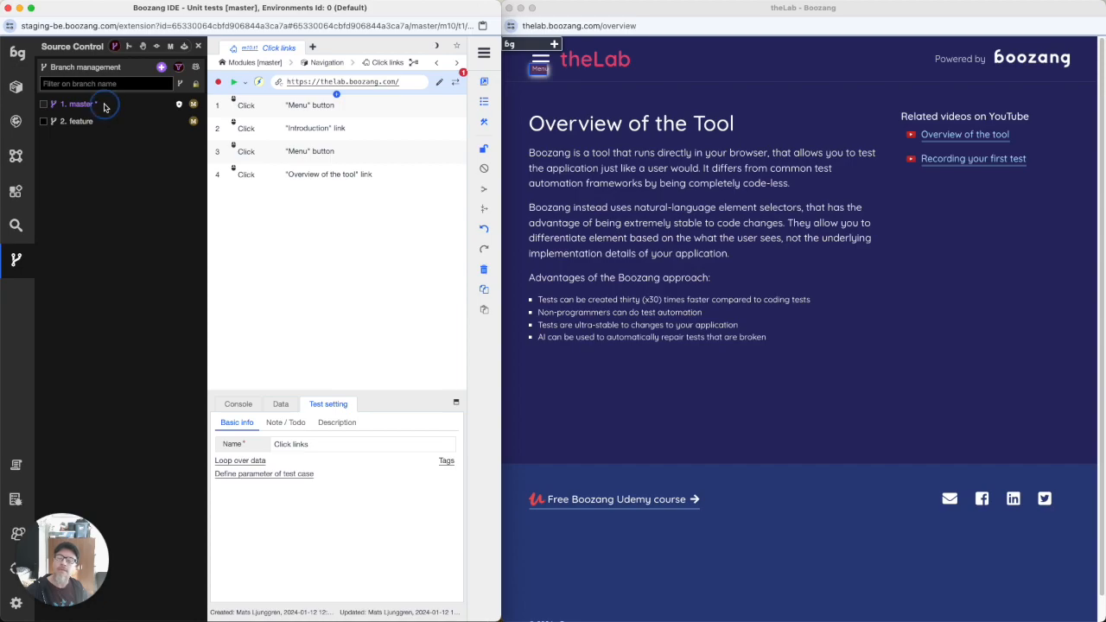
pyautogui.click(180, 105)
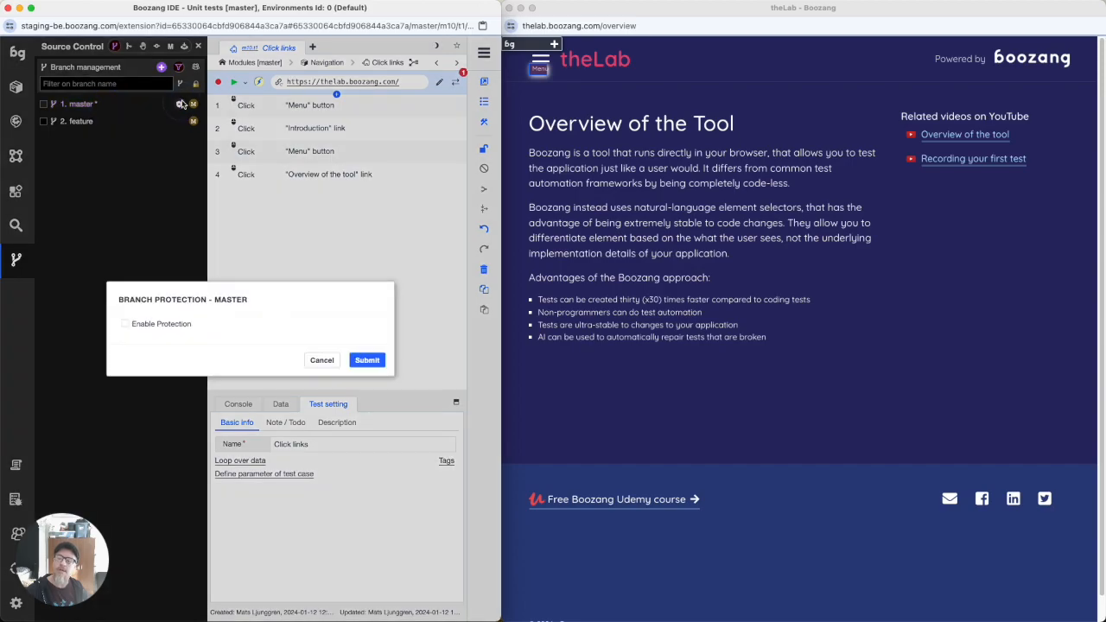
pyautogui.click(126, 324)
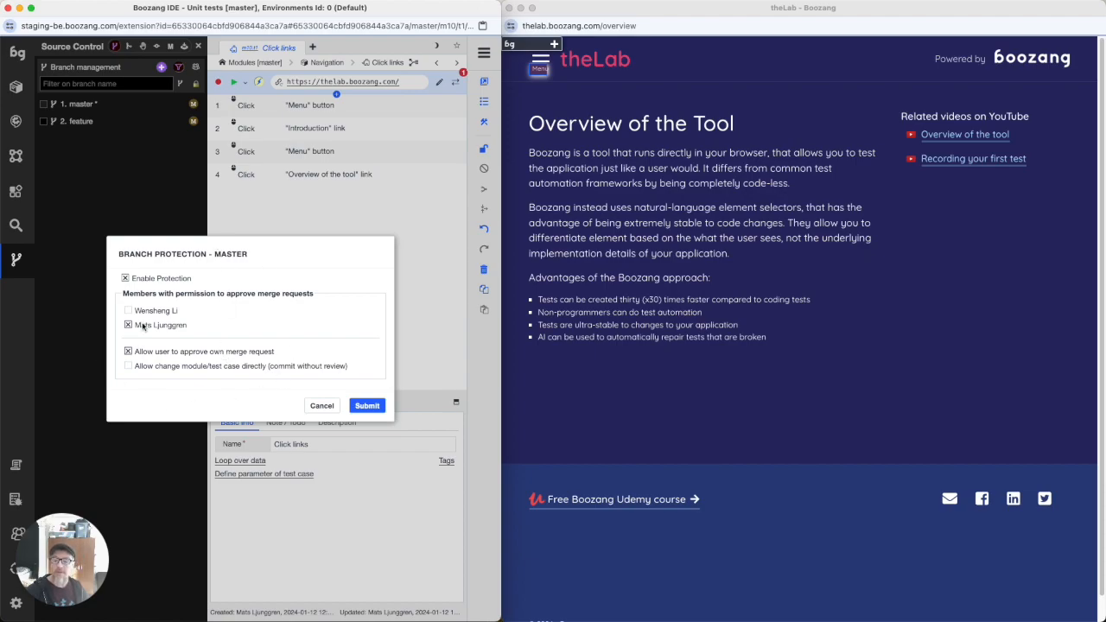
pyautogui.click(366, 405)
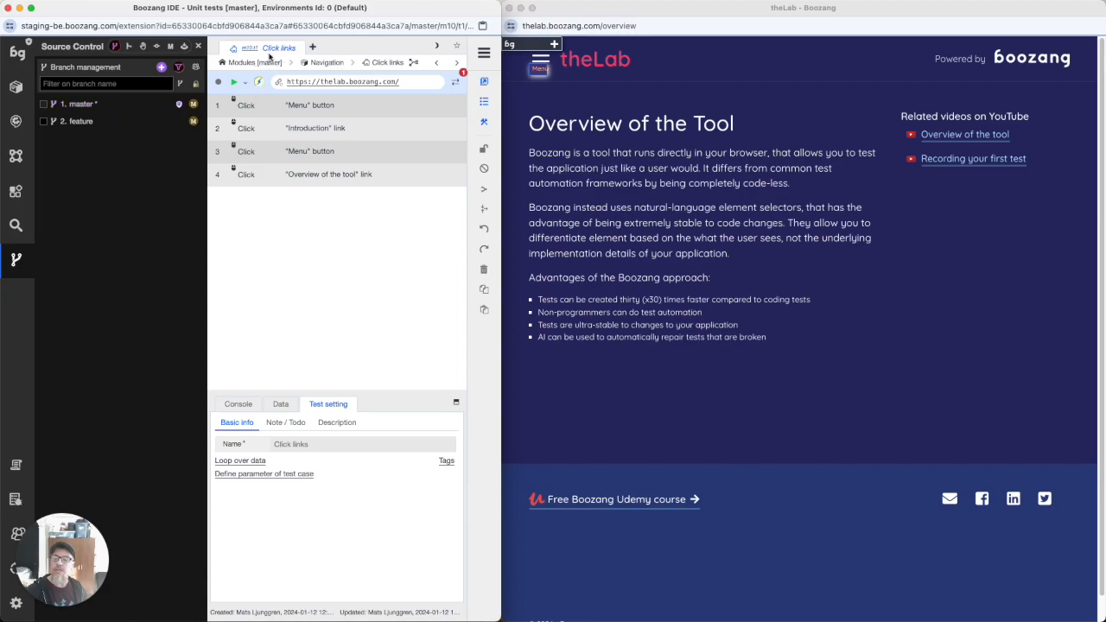
# Step: Inspect the "Click links" actions on the protected master branch and switch to the feature branch
pyautogui.click(296, 132)
pyautogui.click(297, 152)
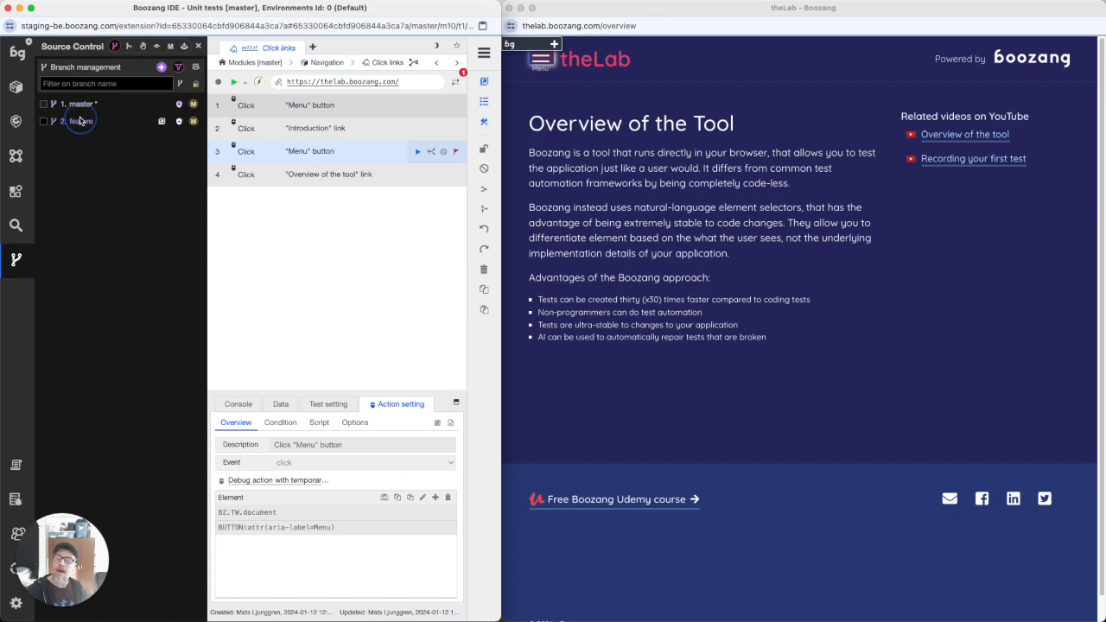
pyautogui.click(161, 124)
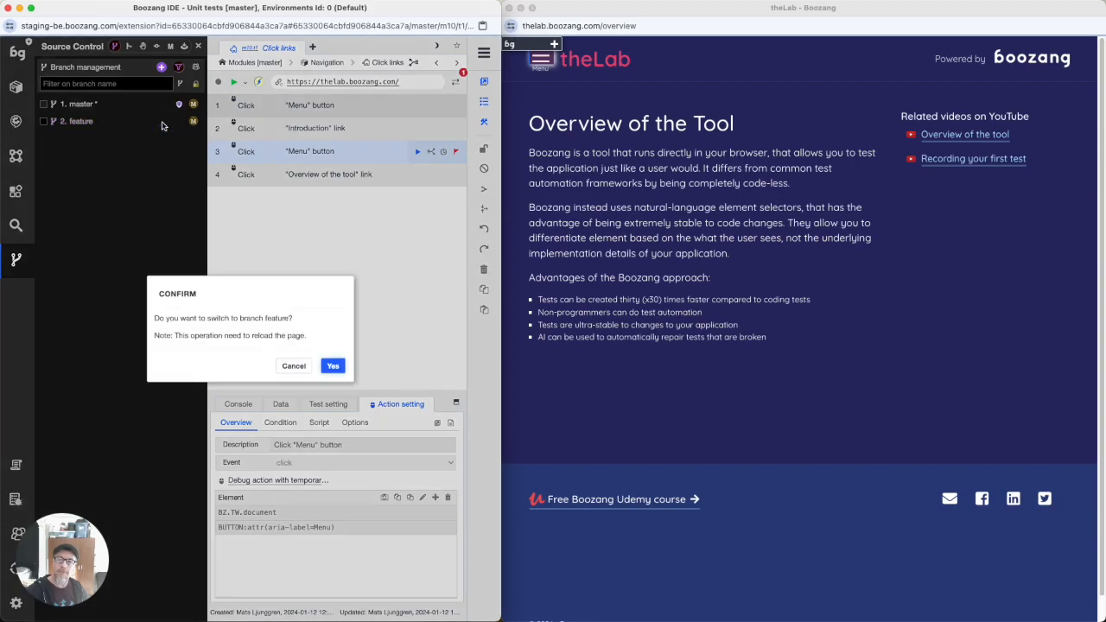
pyautogui.click(342, 370)
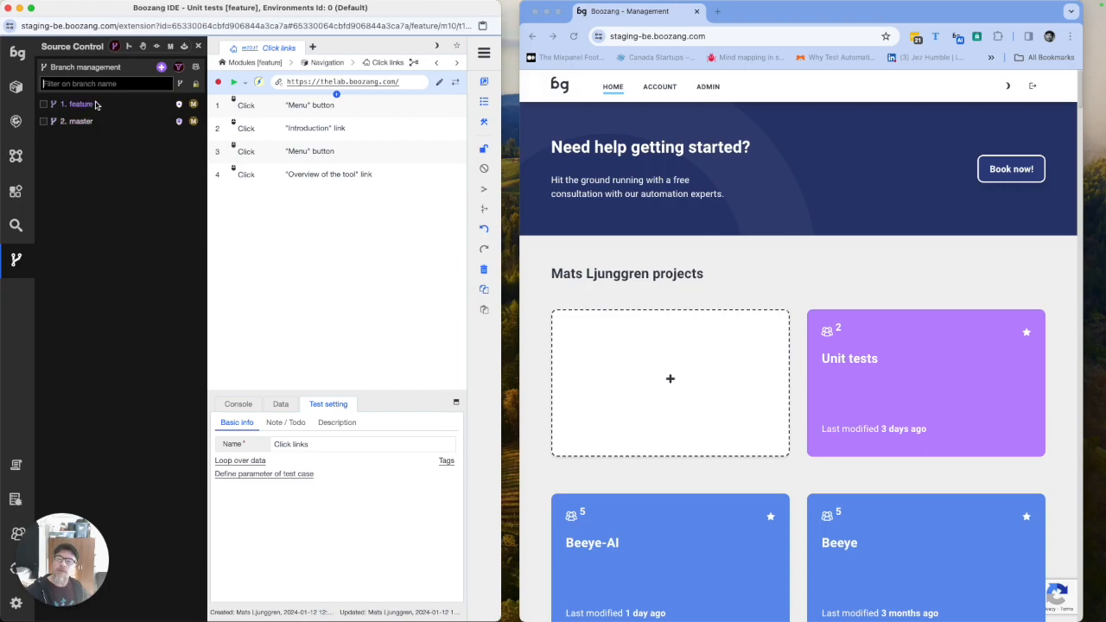
# Step: Duplicate the "Overview of the tool" link click at the end of the "Click links" test
pyautogui.click(299, 178)
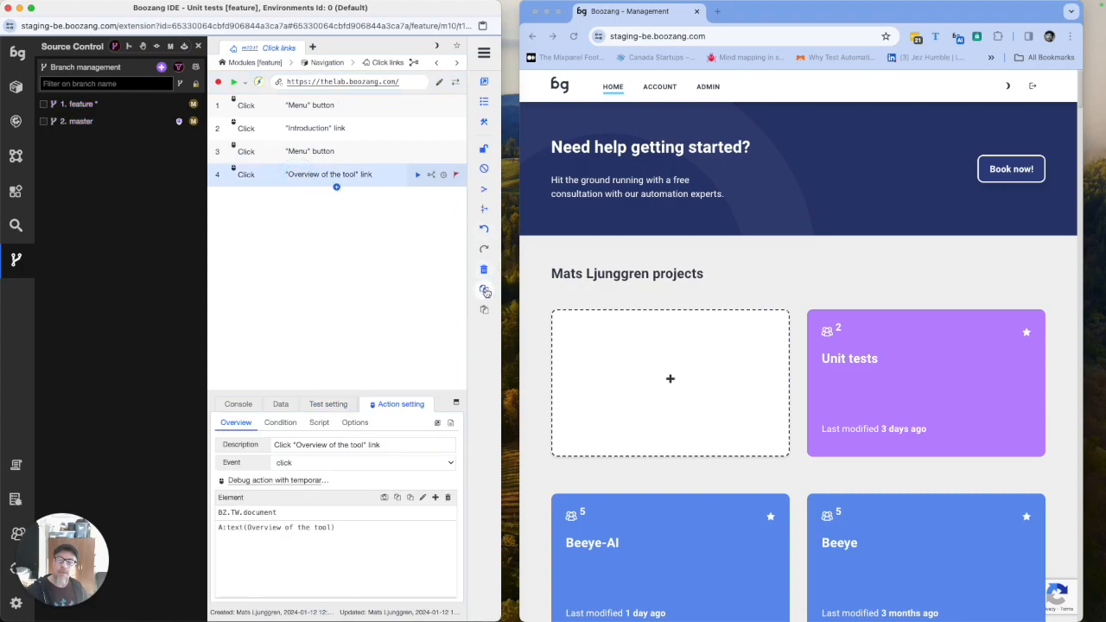
pyautogui.click(484, 289)
pyautogui.click(486, 309)
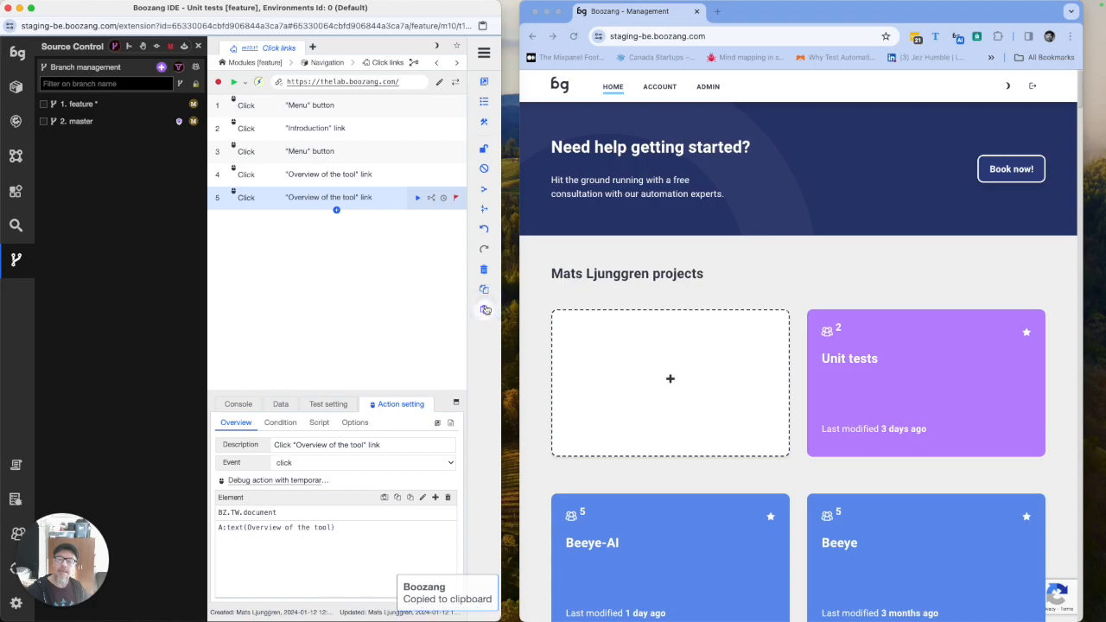
# Step: Paste another "Overview of the tool" link click at the end of "Click links" and commit the test with the message "Copied actions"
pyautogui.click(486, 310)
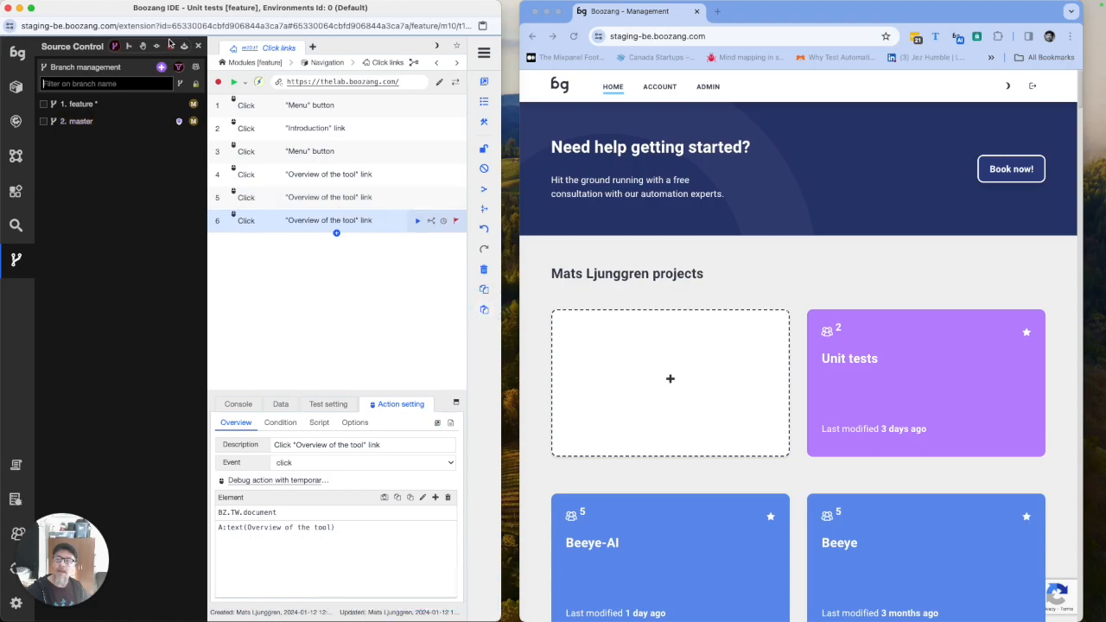
pyautogui.click(172, 48)
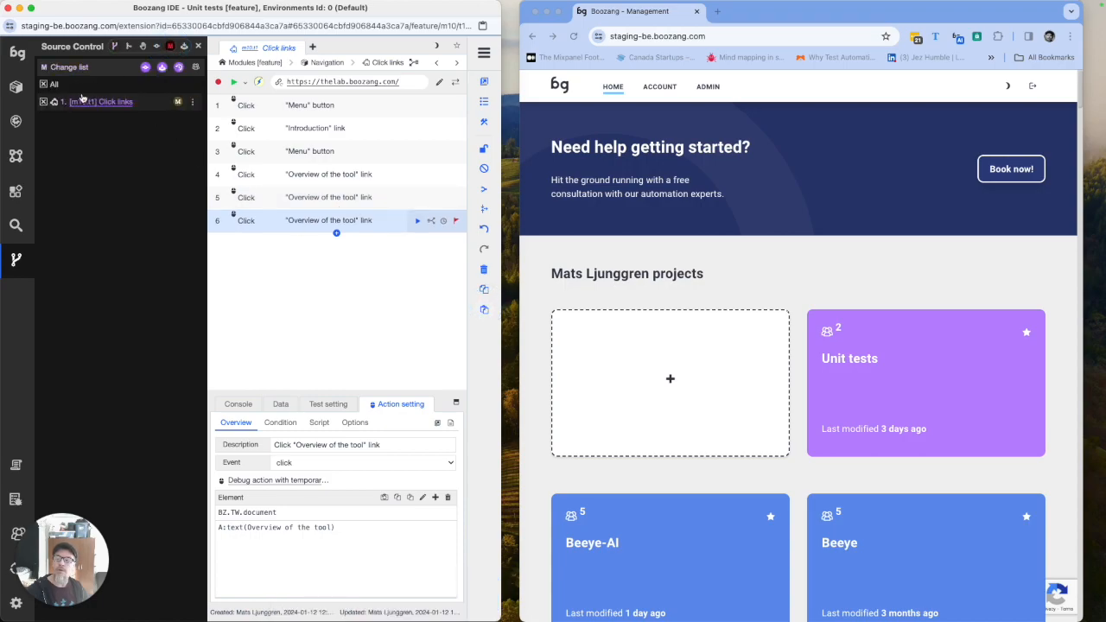
pyautogui.click(145, 68)
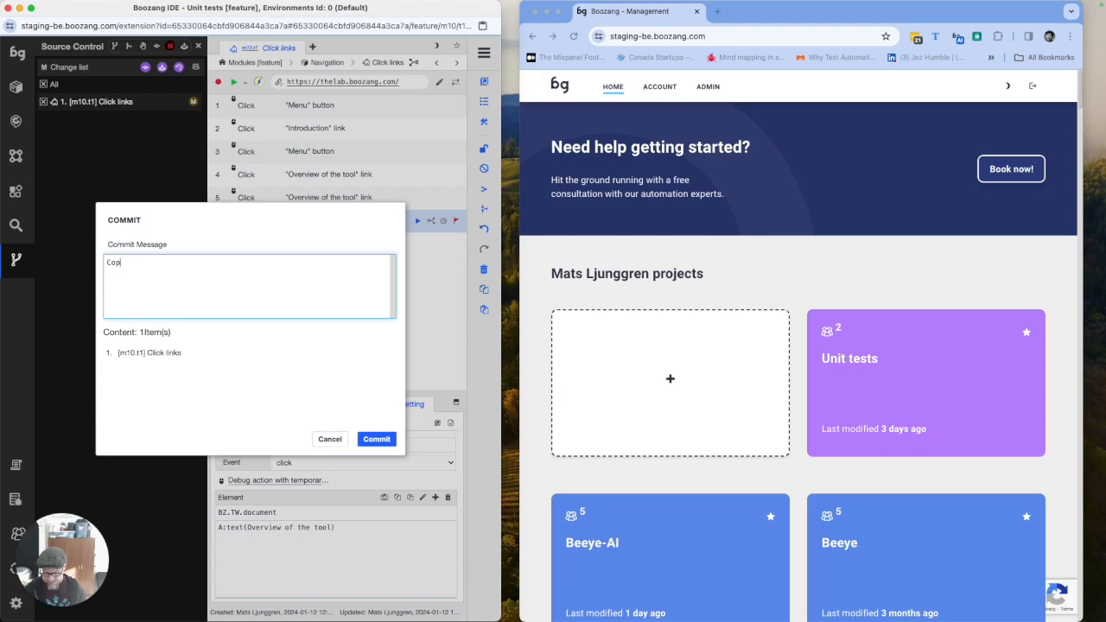
pyautogui.write('Copied actions')
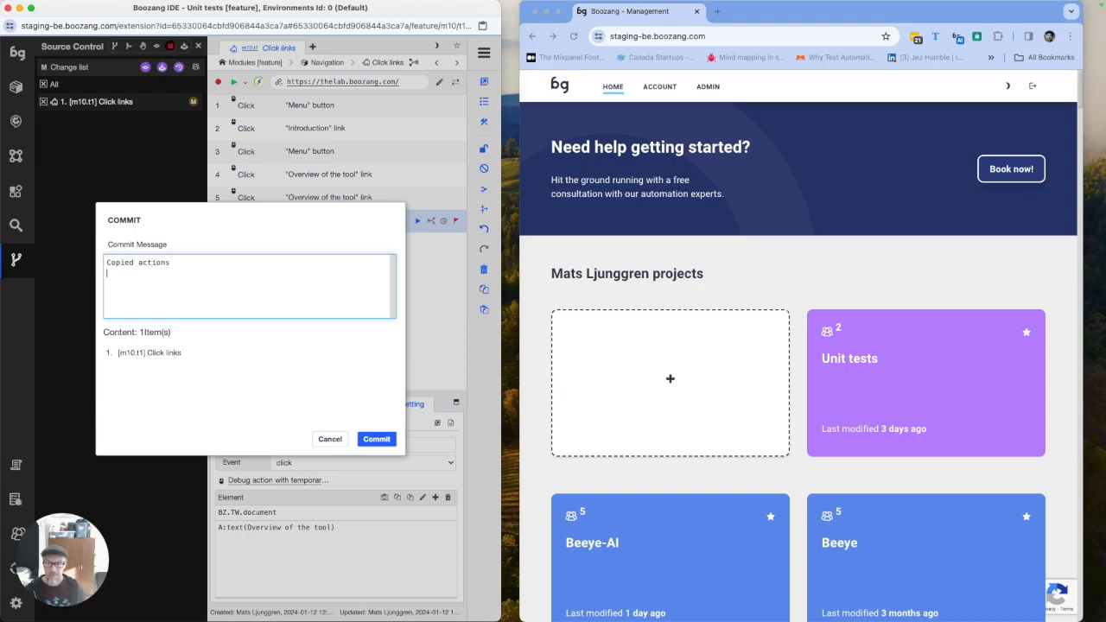
pyautogui.click(388, 441)
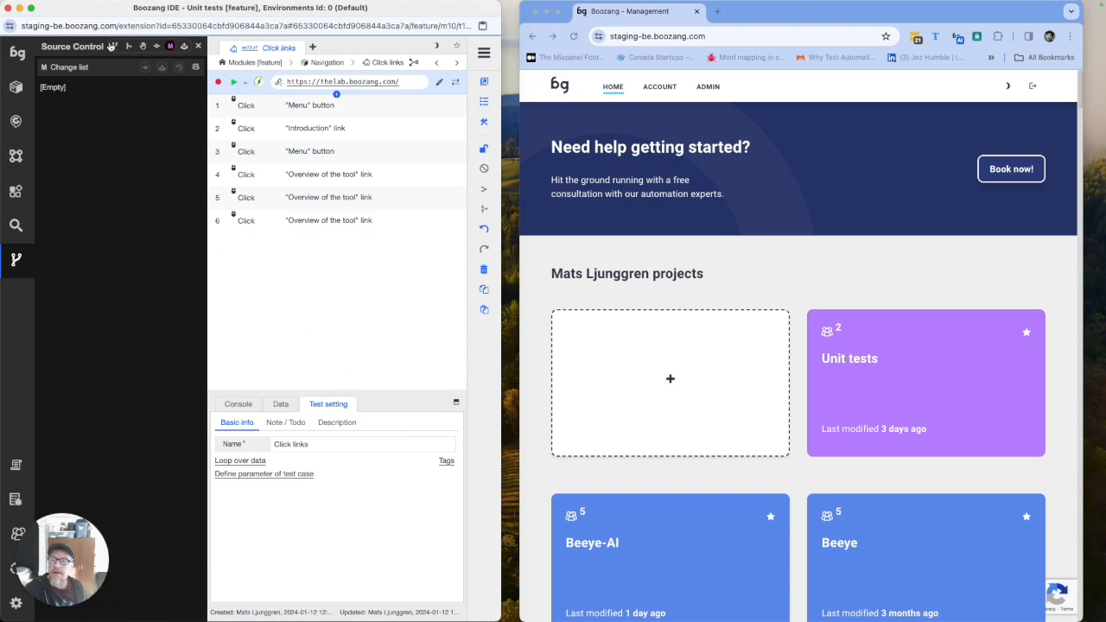
# Step: Switch from the feature branch to the master branch
pyautogui.click(110, 45)
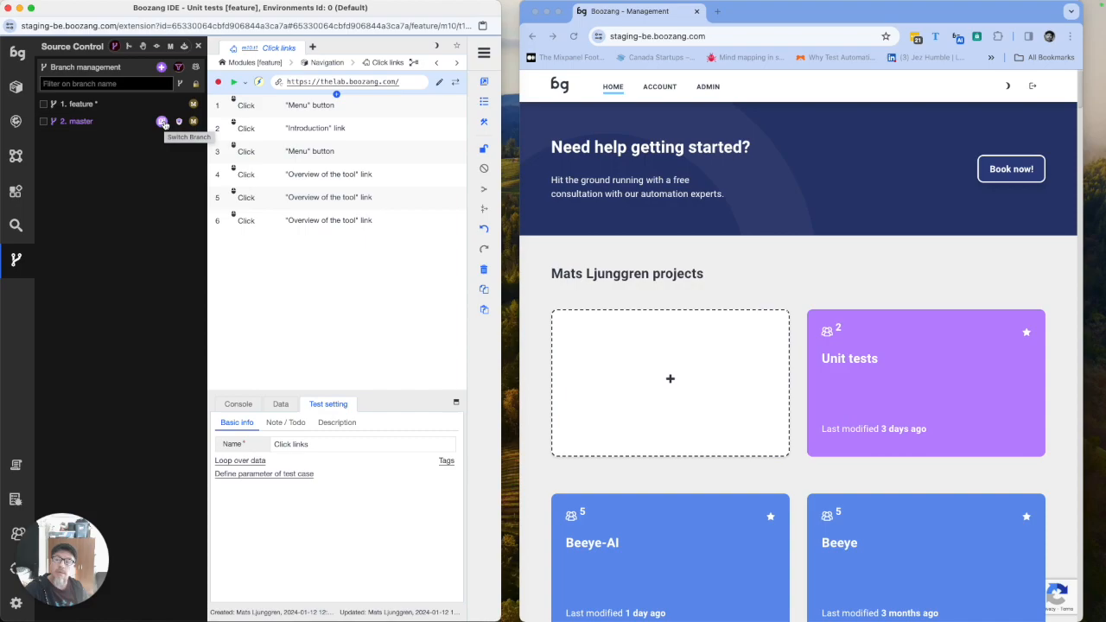
pyautogui.click(163, 122)
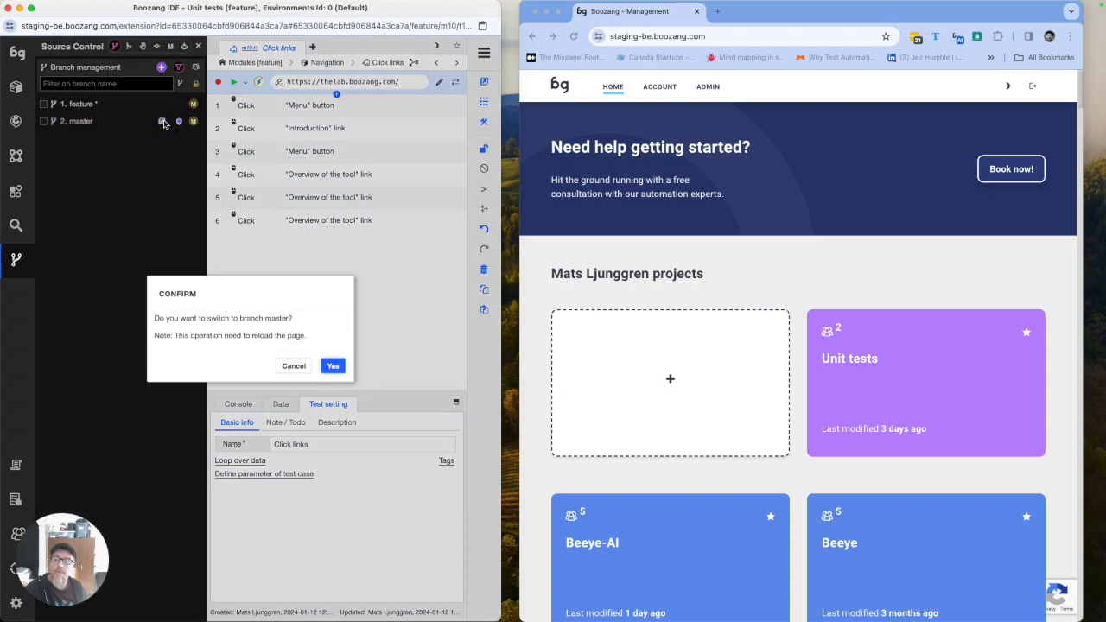
pyautogui.click(332, 366)
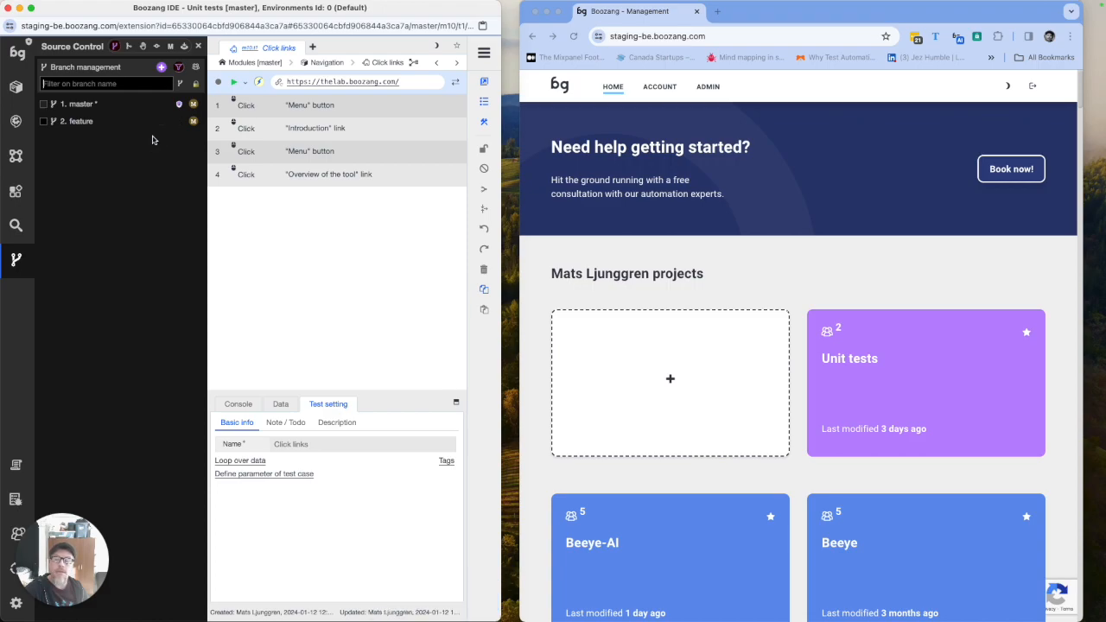
# Step: Merge the feature branch into master, committing "Click links" with the message "Merge from feature to master" as a merge request
pyautogui.click(129, 46)
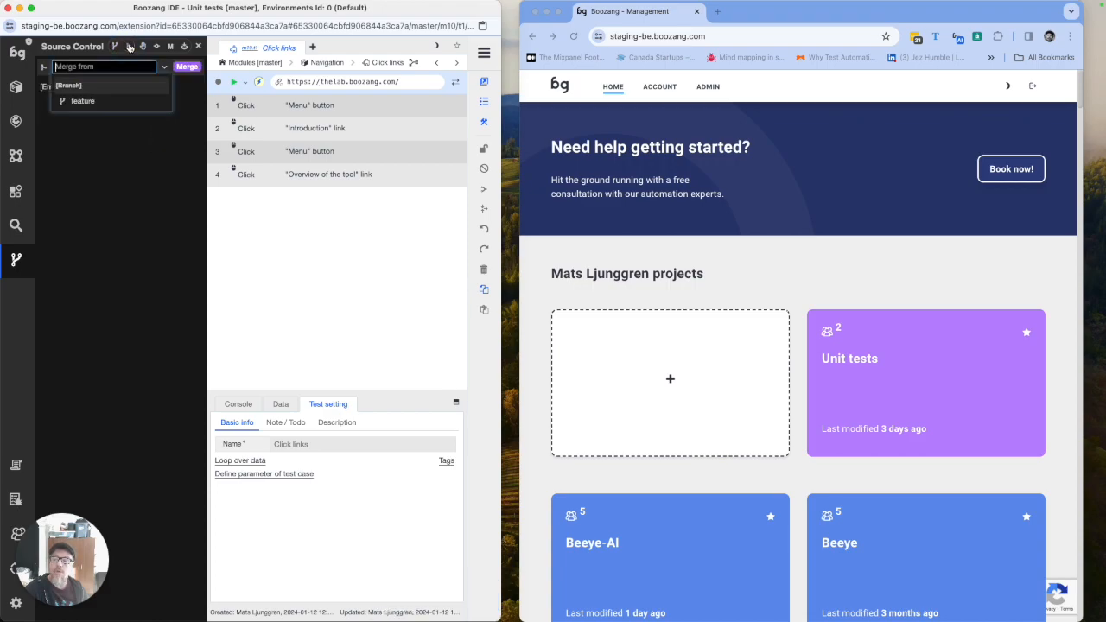
pyautogui.click(108, 104)
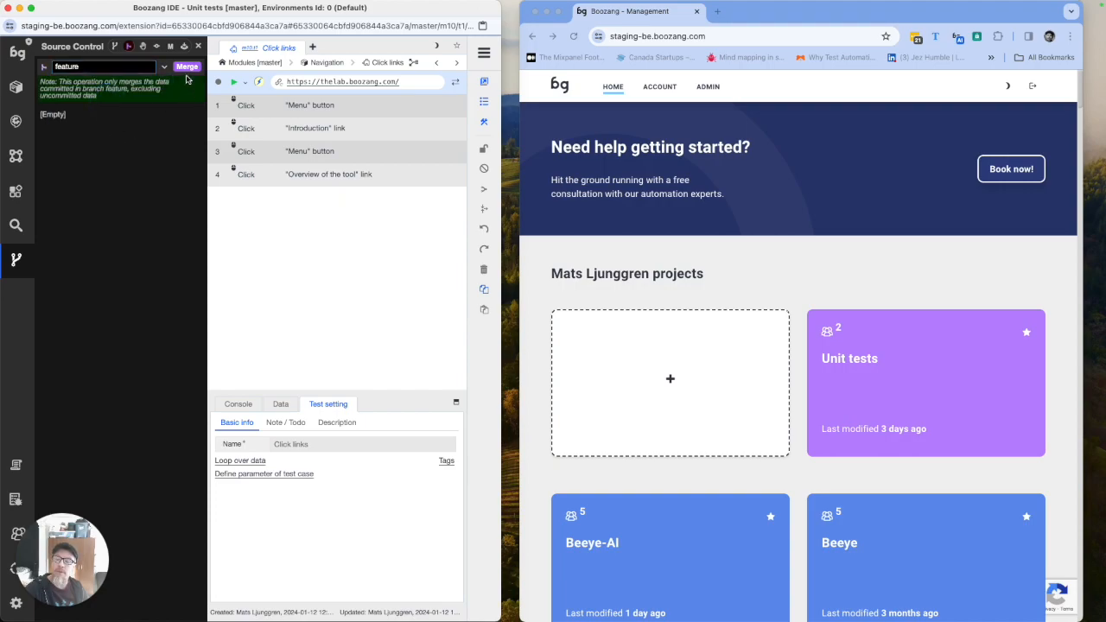
pyautogui.click(188, 67)
pyautogui.click(180, 114)
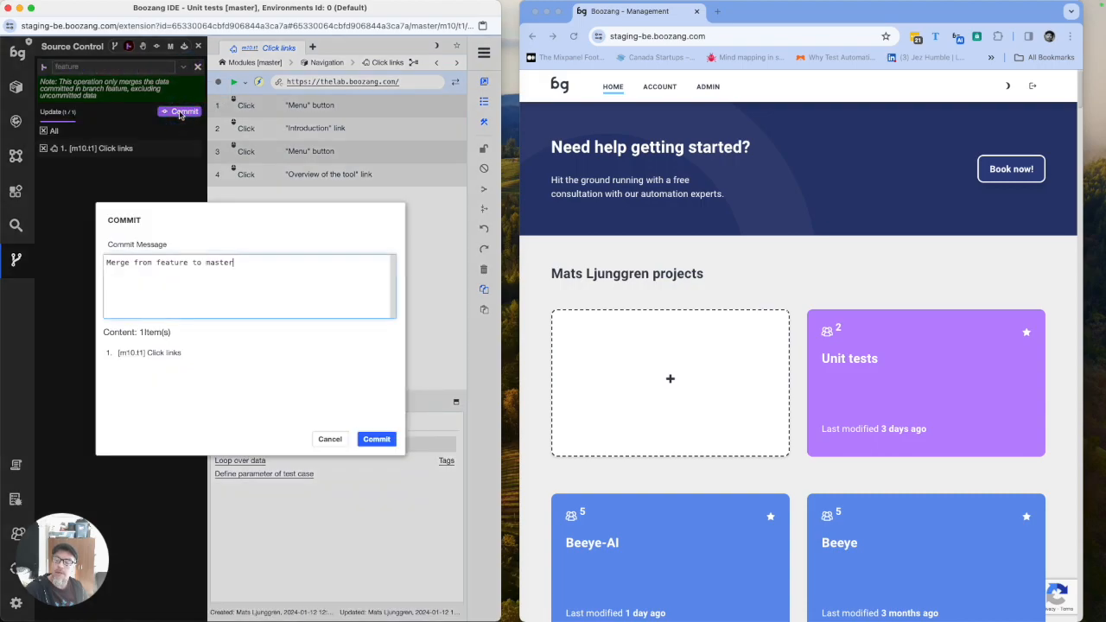
pyautogui.click(385, 439)
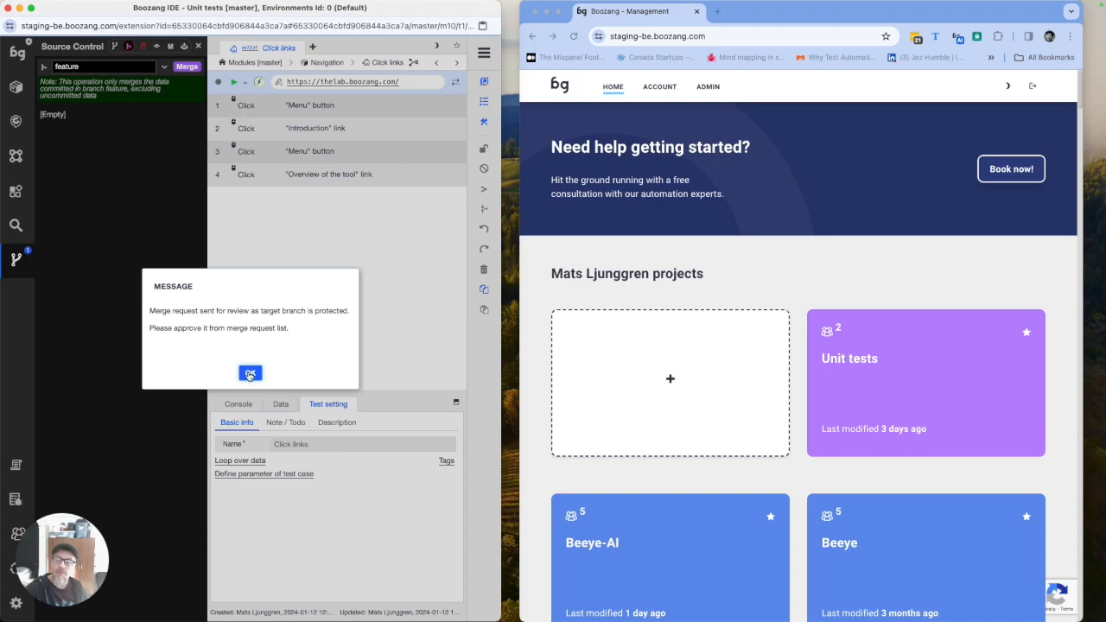
pyautogui.click(250, 374)
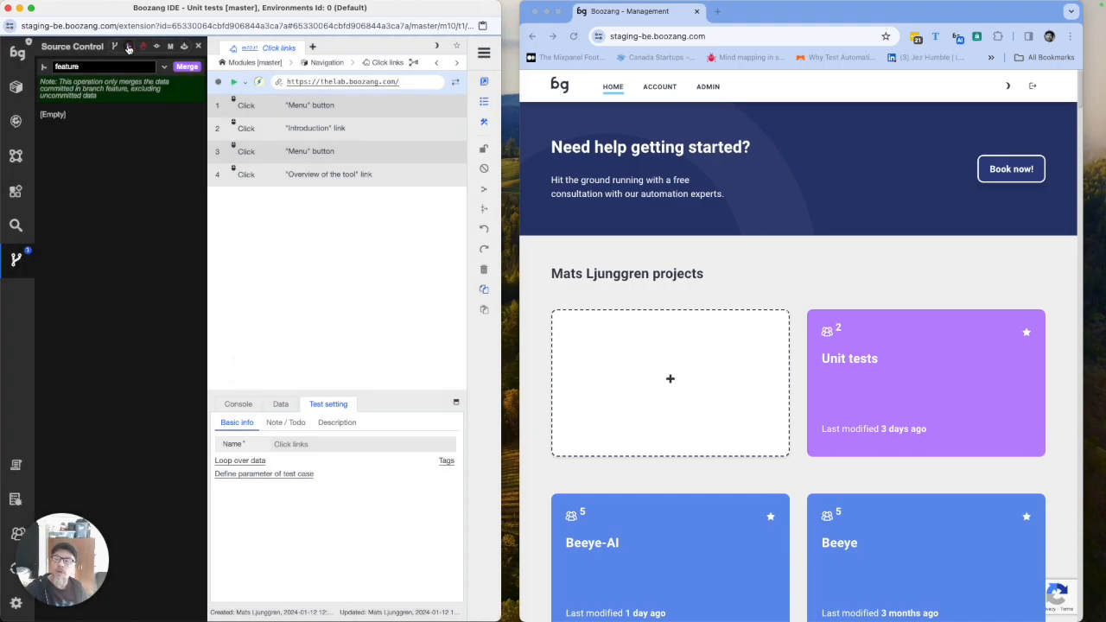
# Step: Open the "Merge from feature to master" merge request and approve it without a note
pyautogui.click(141, 49)
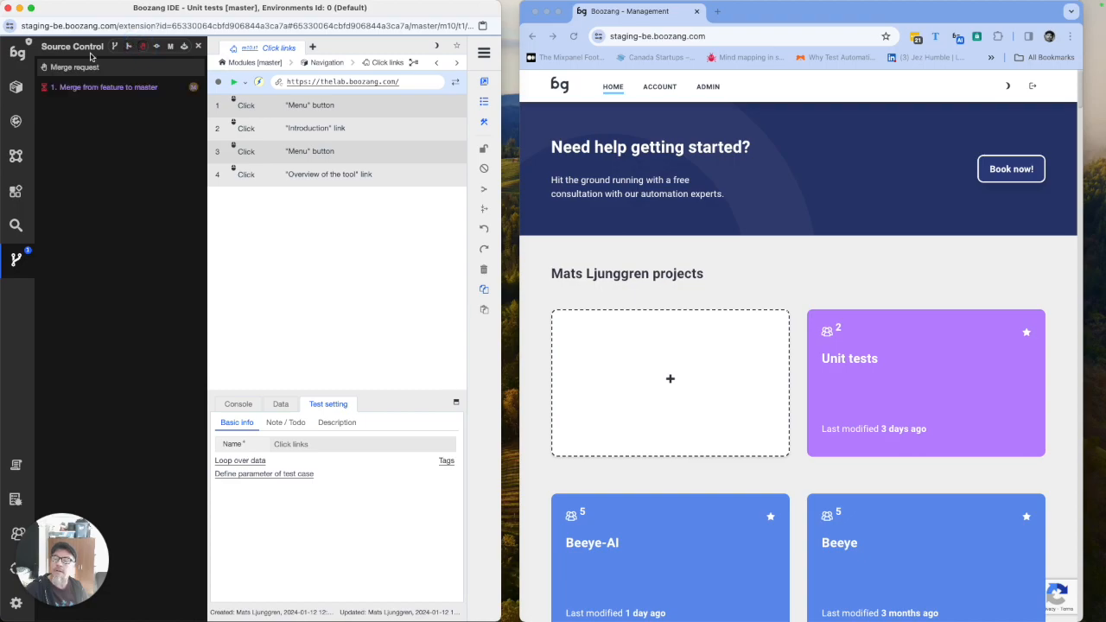
pyautogui.click(17, 87)
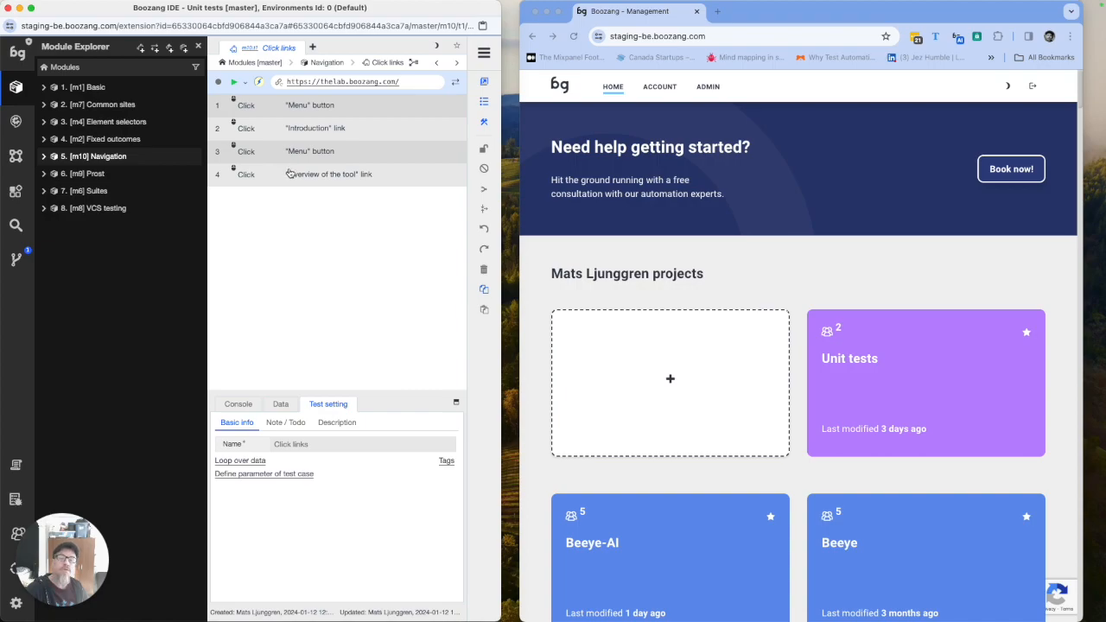
pyautogui.click(15, 258)
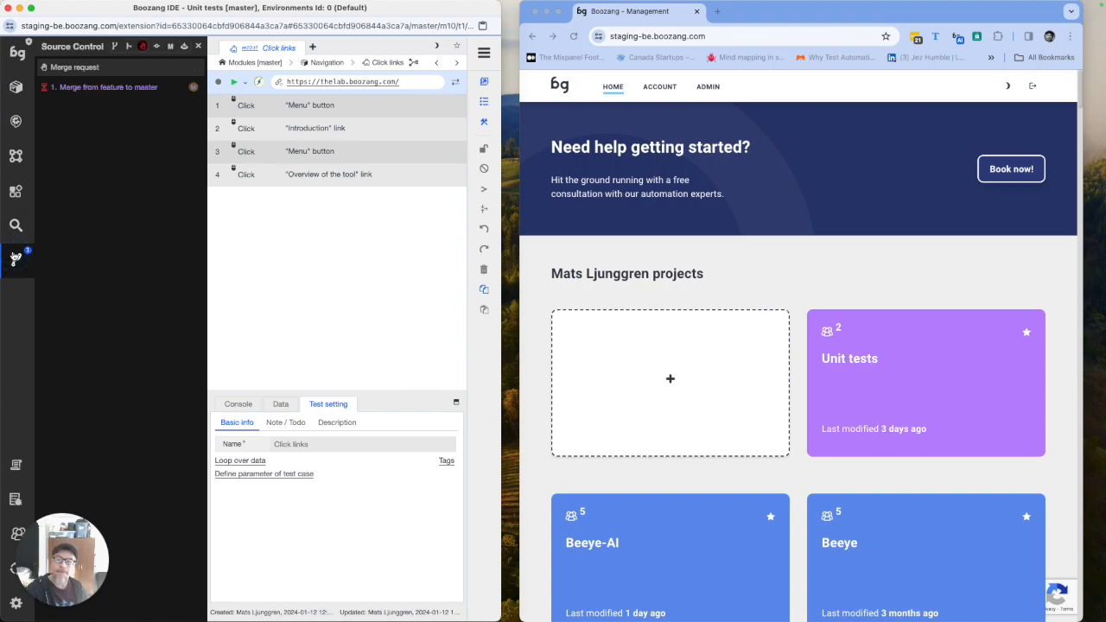
pyautogui.click(146, 89)
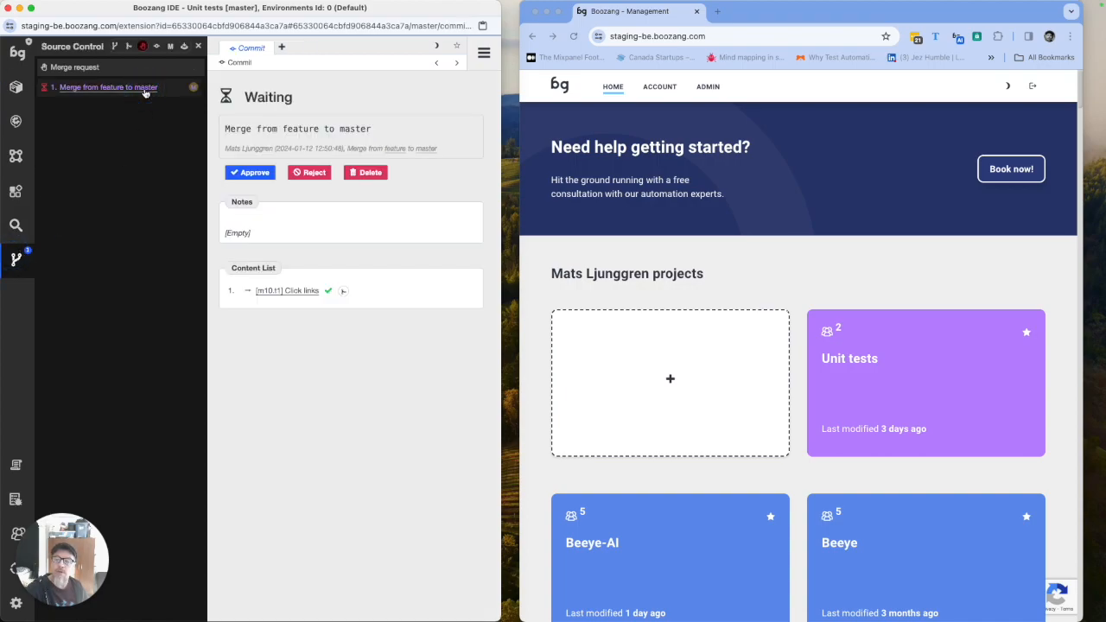
pyautogui.click(255, 176)
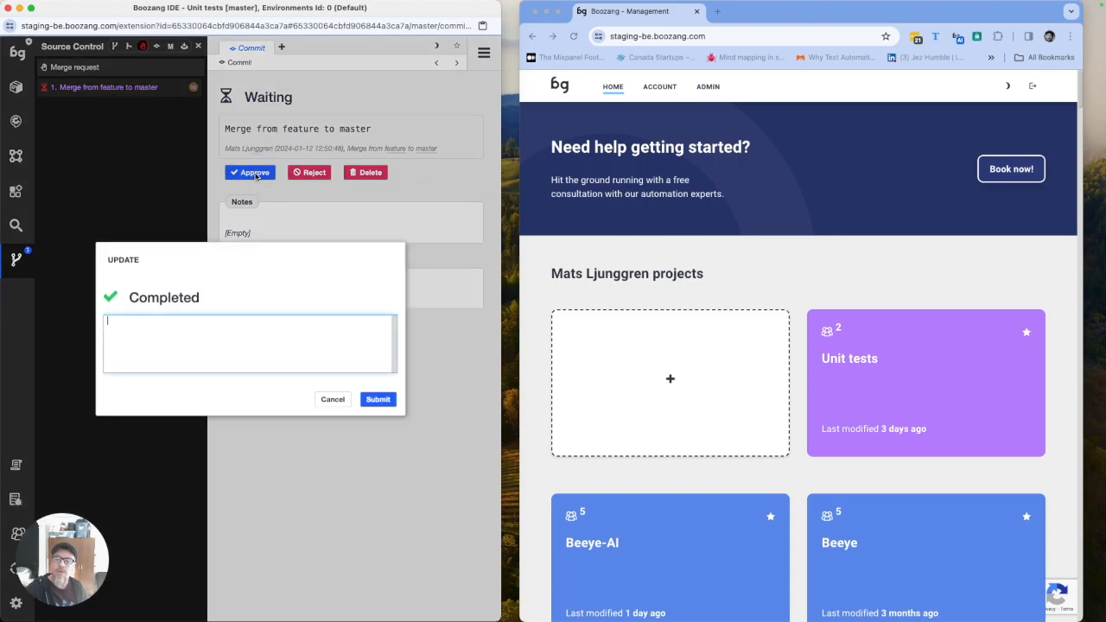
pyautogui.click(373, 400)
pyautogui.click(250, 365)
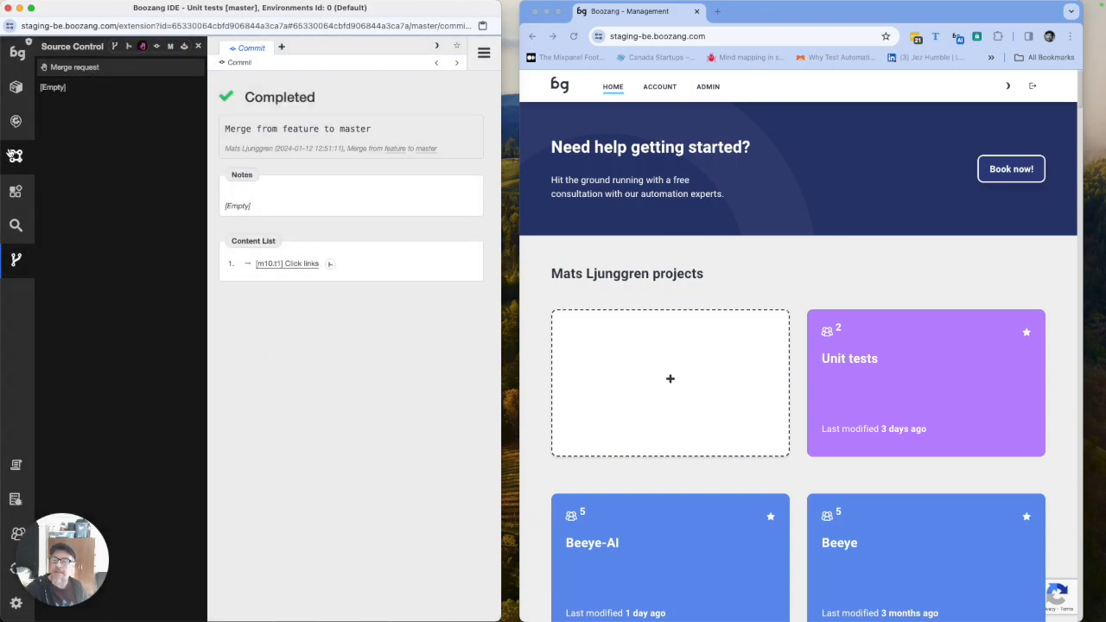
# Step: Open the "Click links" test in the Navigation module on master to check its merged actions
pyautogui.click(15, 87)
pyautogui.click(61, 89)
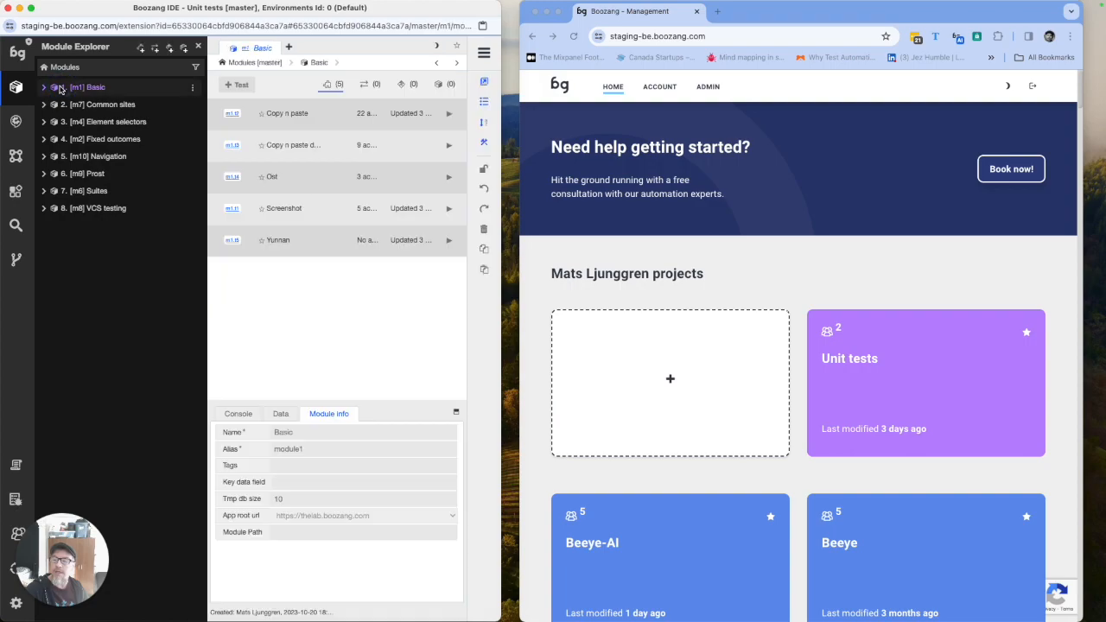
pyautogui.click(96, 159)
pyautogui.click(269, 113)
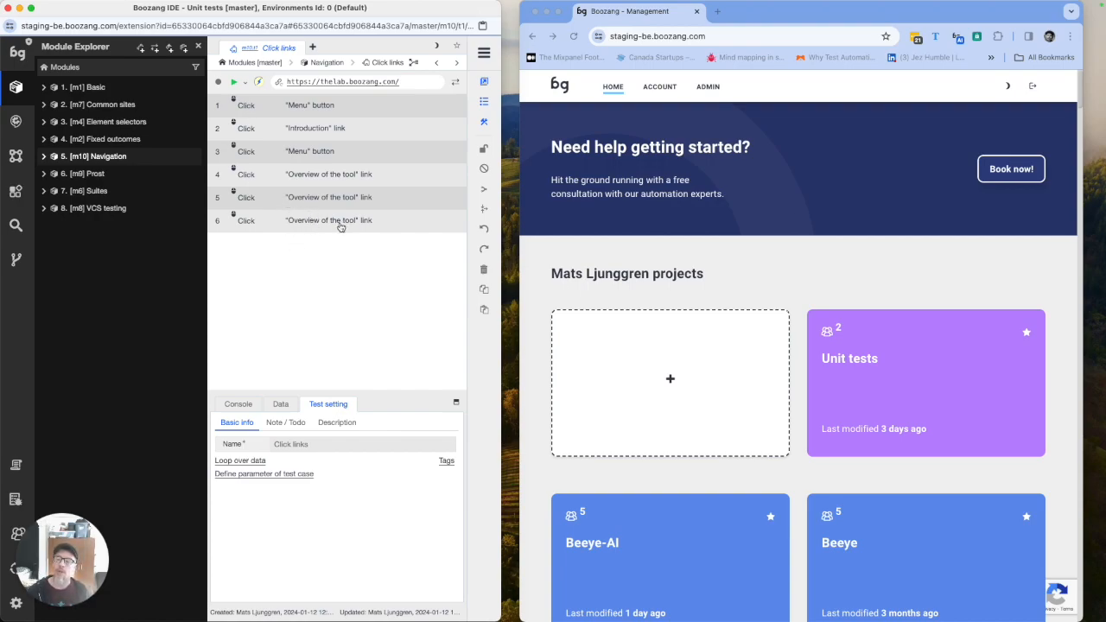
# Step: Create a new branch named bug123, copied from master
pyautogui.click(29, 260)
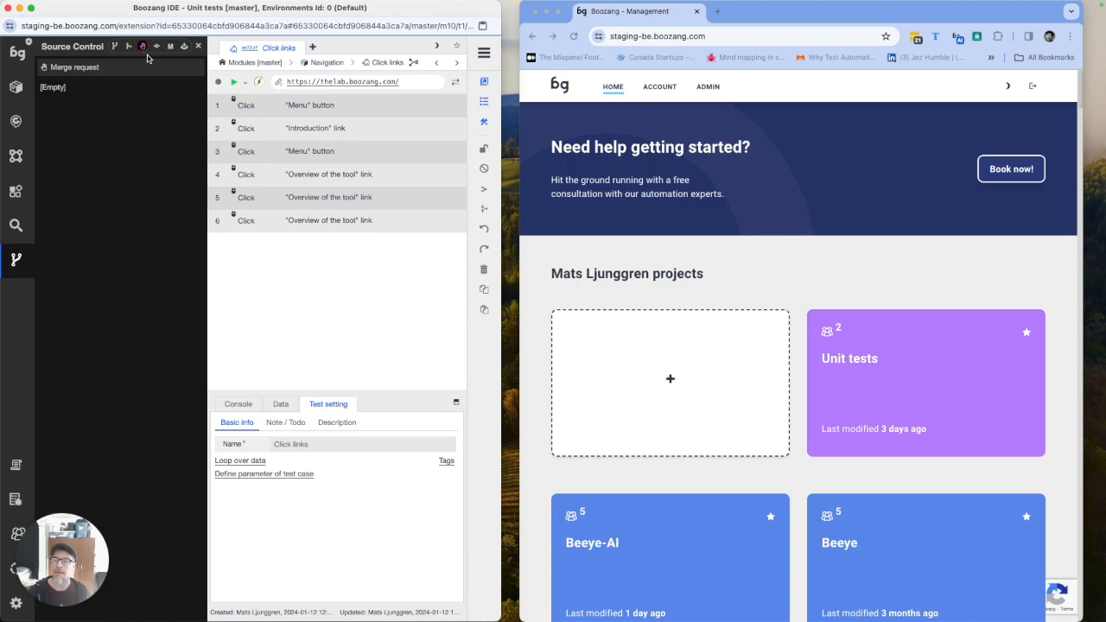
pyautogui.click(129, 46)
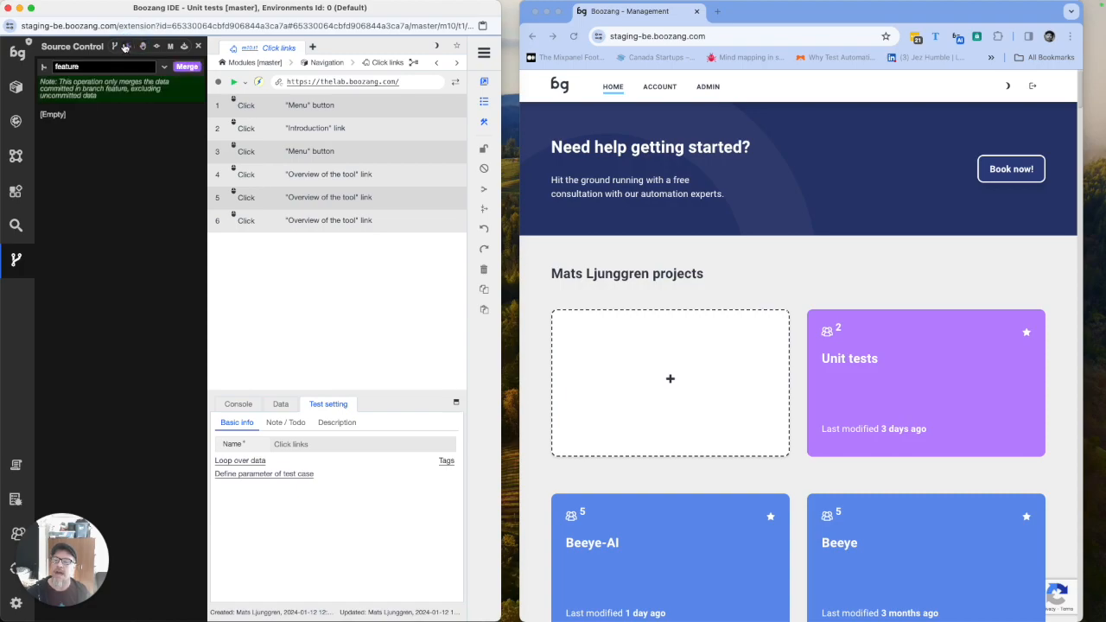
pyautogui.click(115, 47)
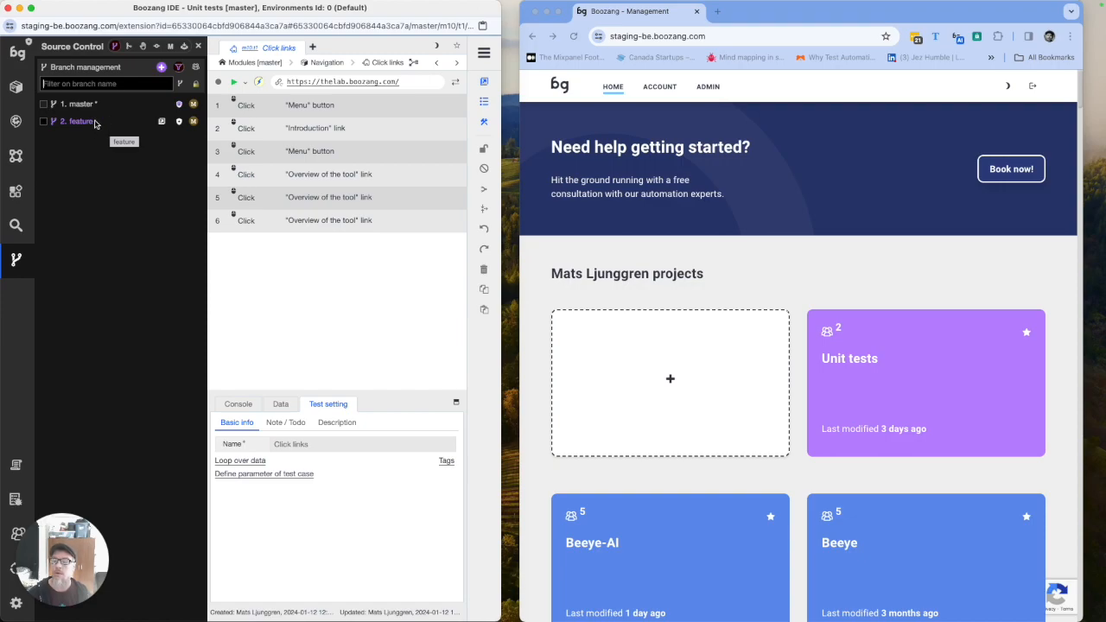
pyautogui.click(161, 67)
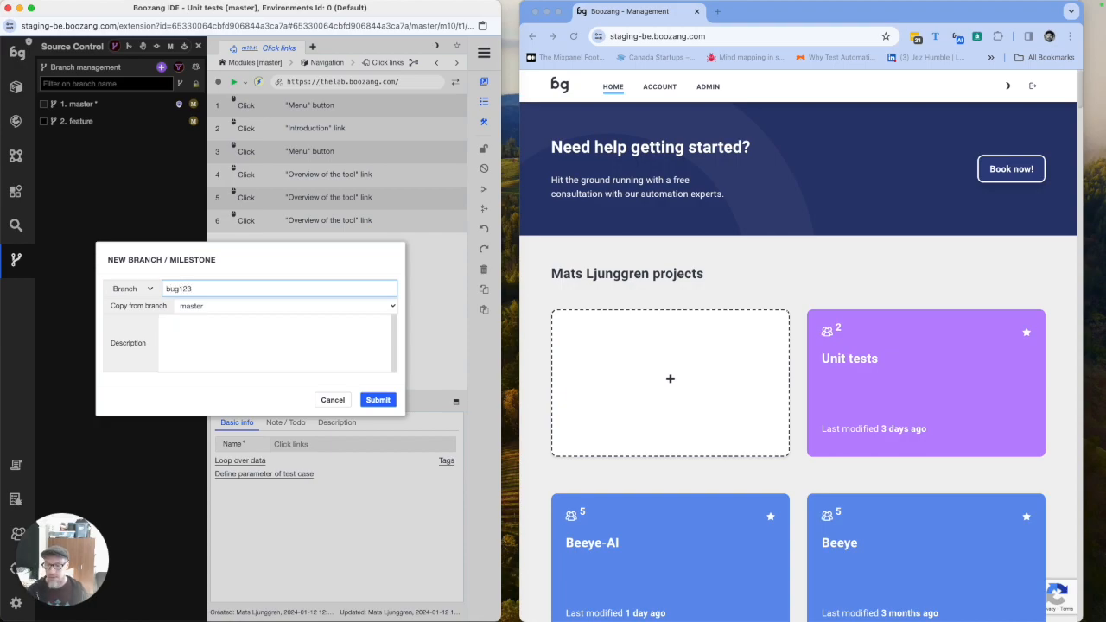
pyautogui.press('Return')
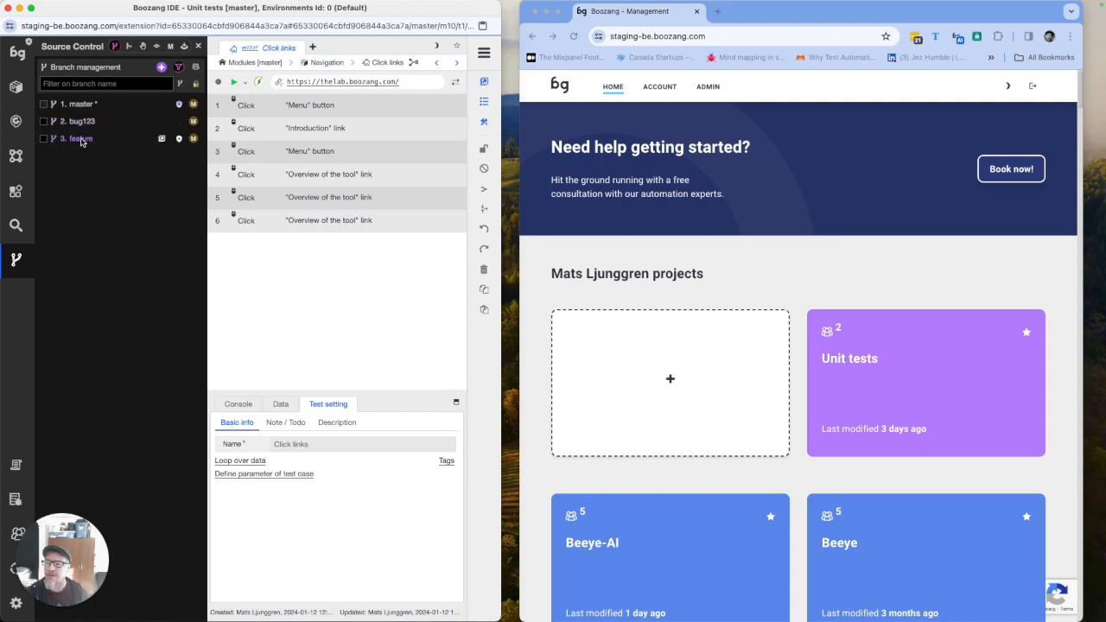
# Step: Switch to the feature branch and select the last "Overview of the tool" action in the "Click links" test
pyautogui.click(162, 139)
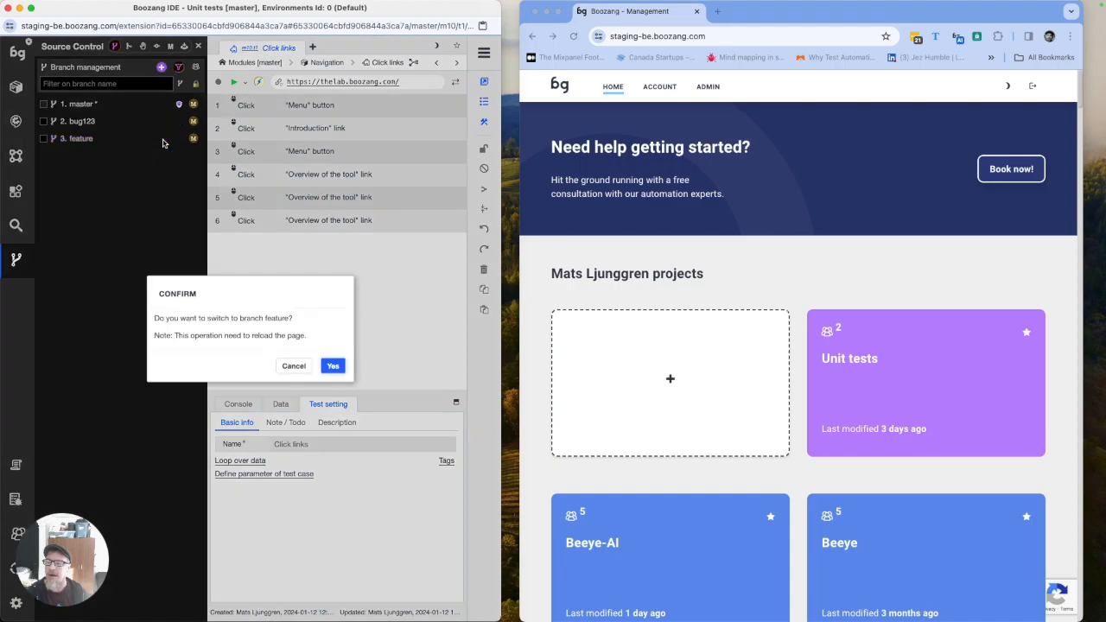
pyautogui.click(332, 365)
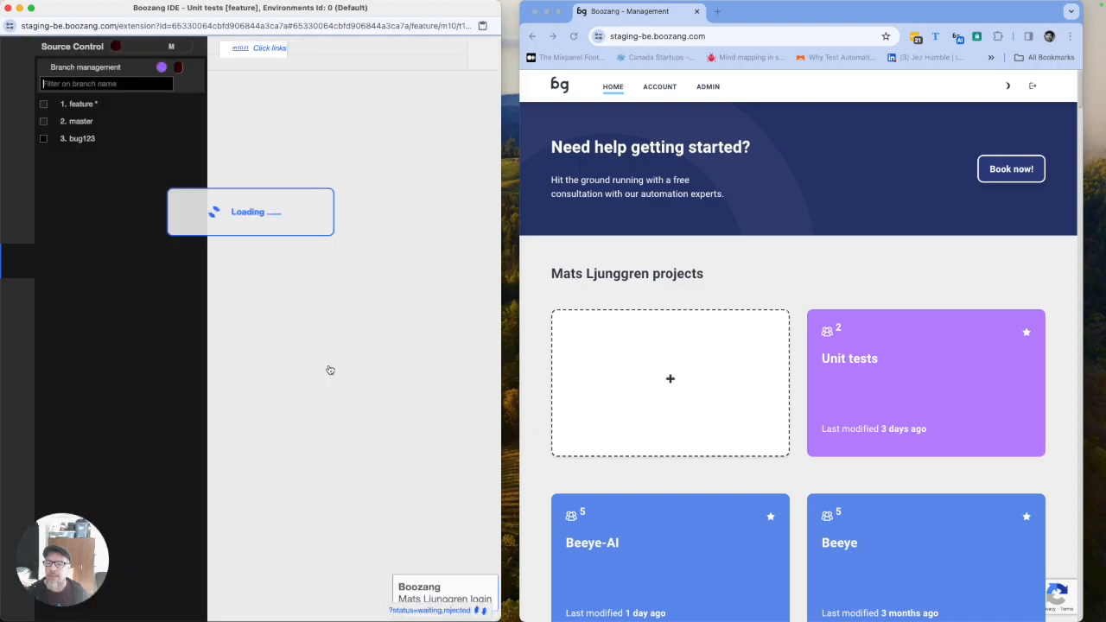
pyautogui.click(335, 221)
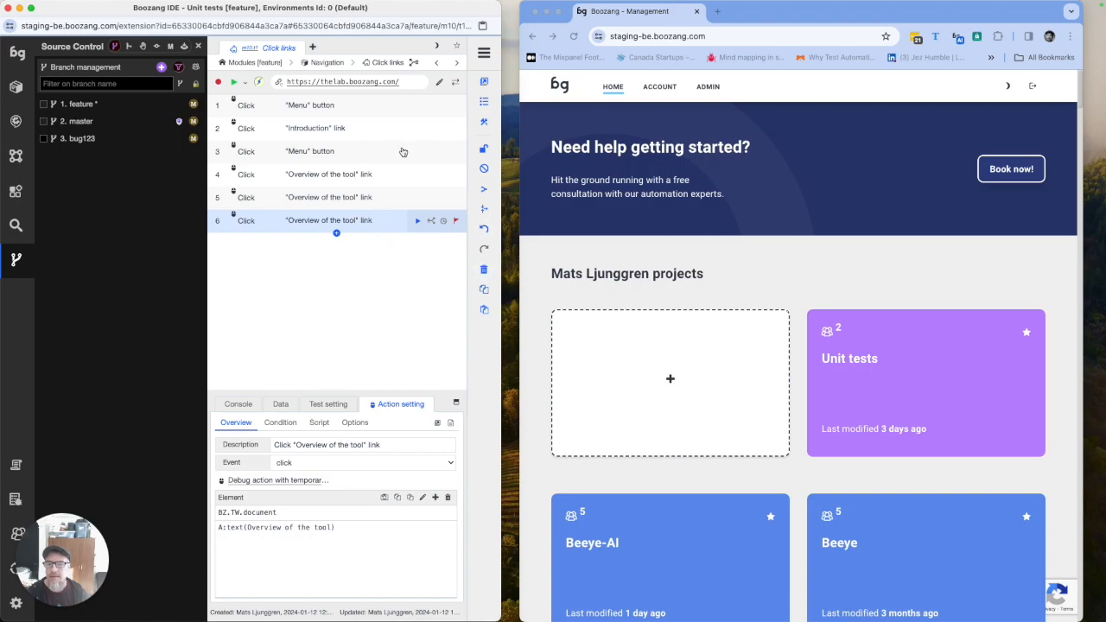
# Step: Record further clicks at the end of the test: "Menu" button, "Introduction" link, "Menu" button and "Wait Game" link
pyautogui.click(237, 83)
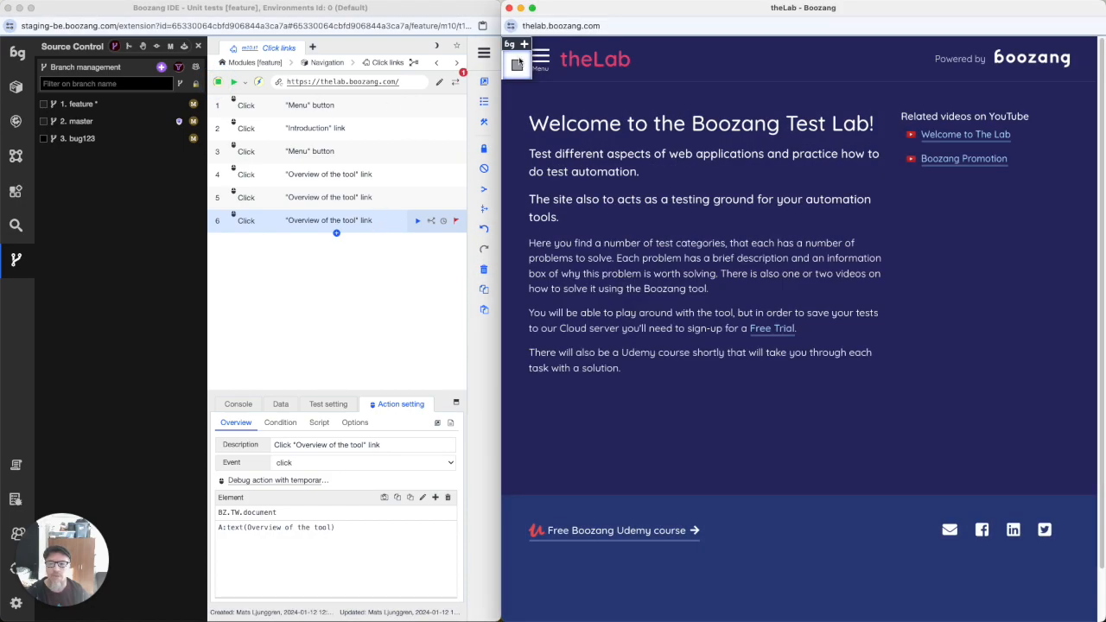
pyautogui.click(541, 59)
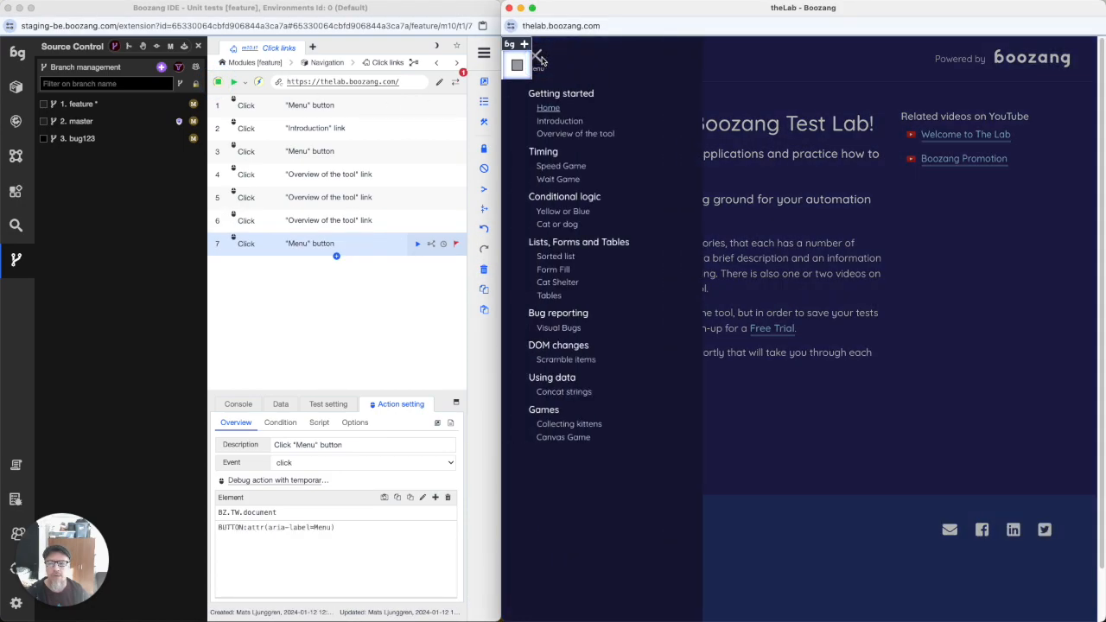
pyautogui.click(555, 123)
pyautogui.click(541, 59)
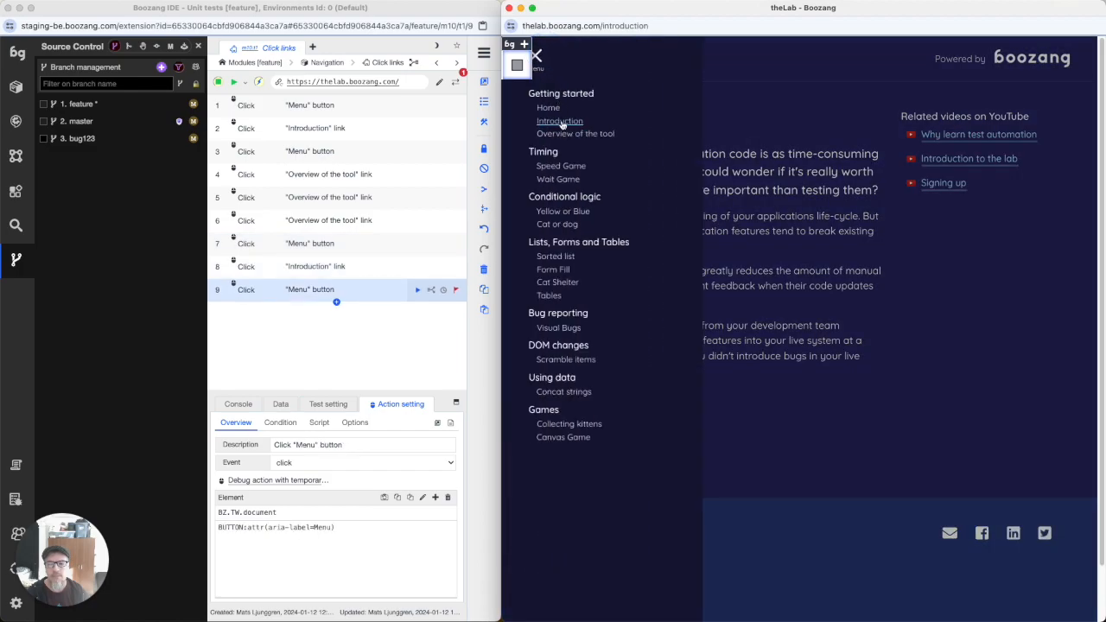
pyautogui.click(558, 179)
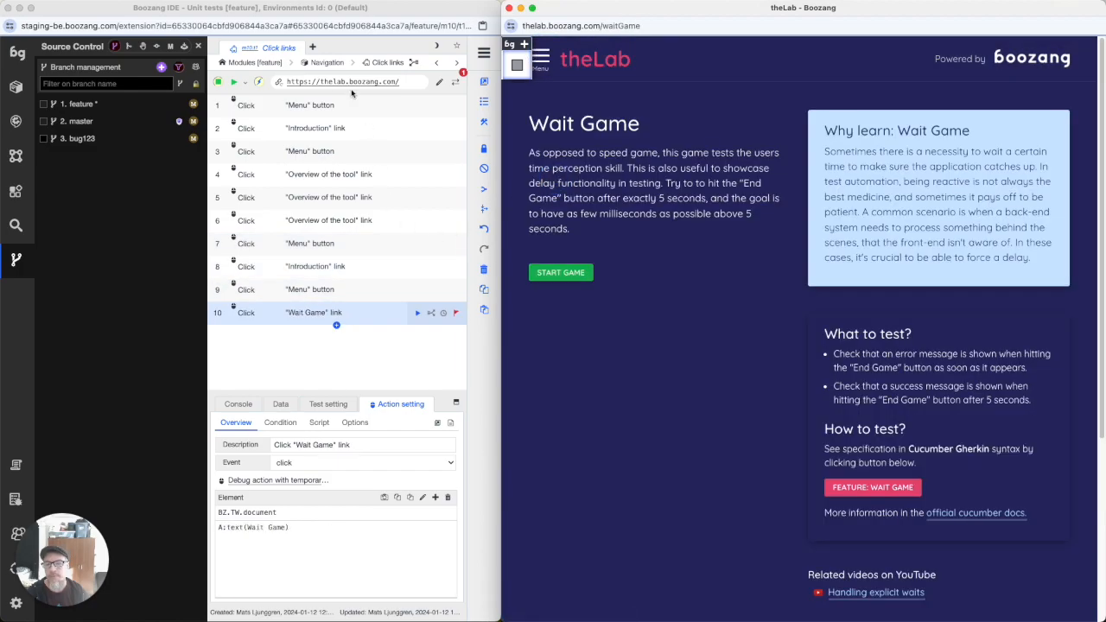
pyautogui.click(218, 82)
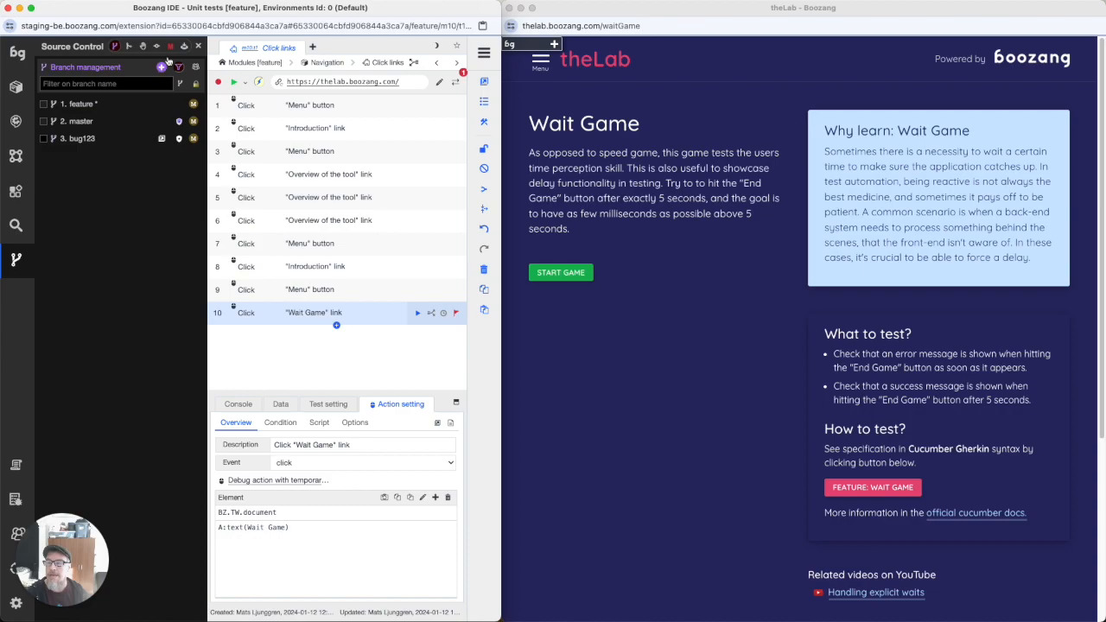
# Step: Commit the changed "Click links" test on the feature branch with the message "Added clicks"
pyautogui.click(163, 49)
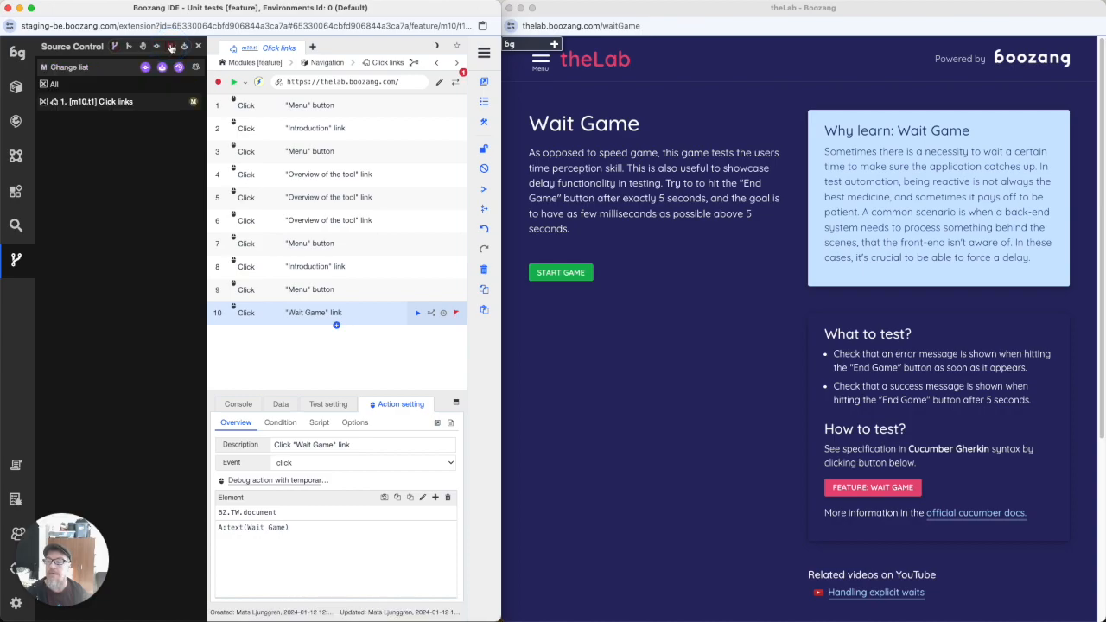
pyautogui.click(159, 50)
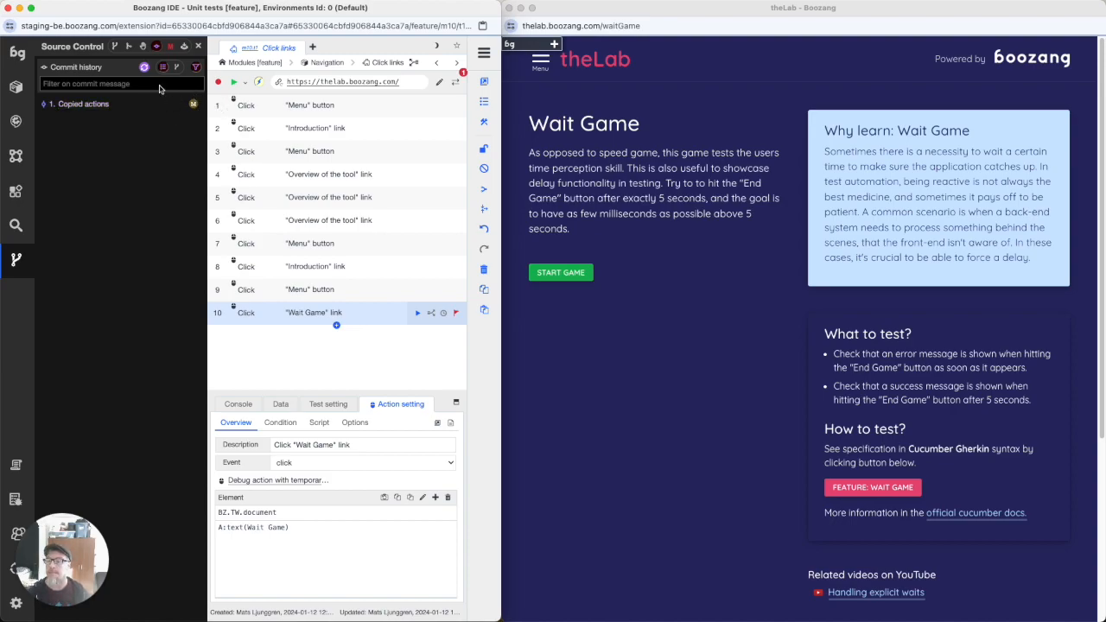
pyautogui.click(169, 47)
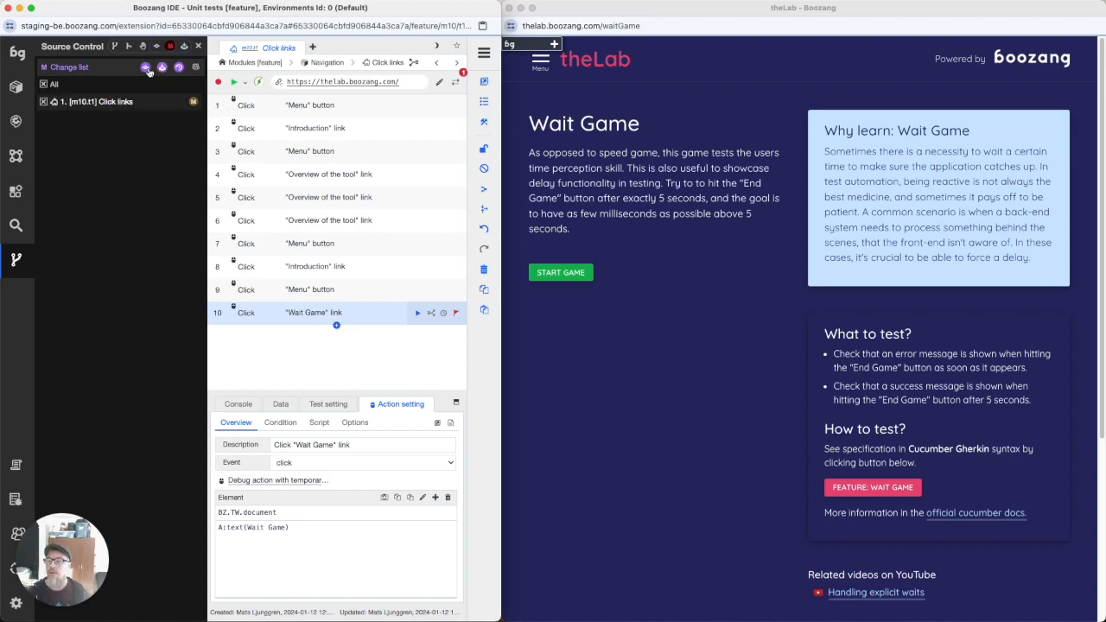
pyautogui.click(146, 67)
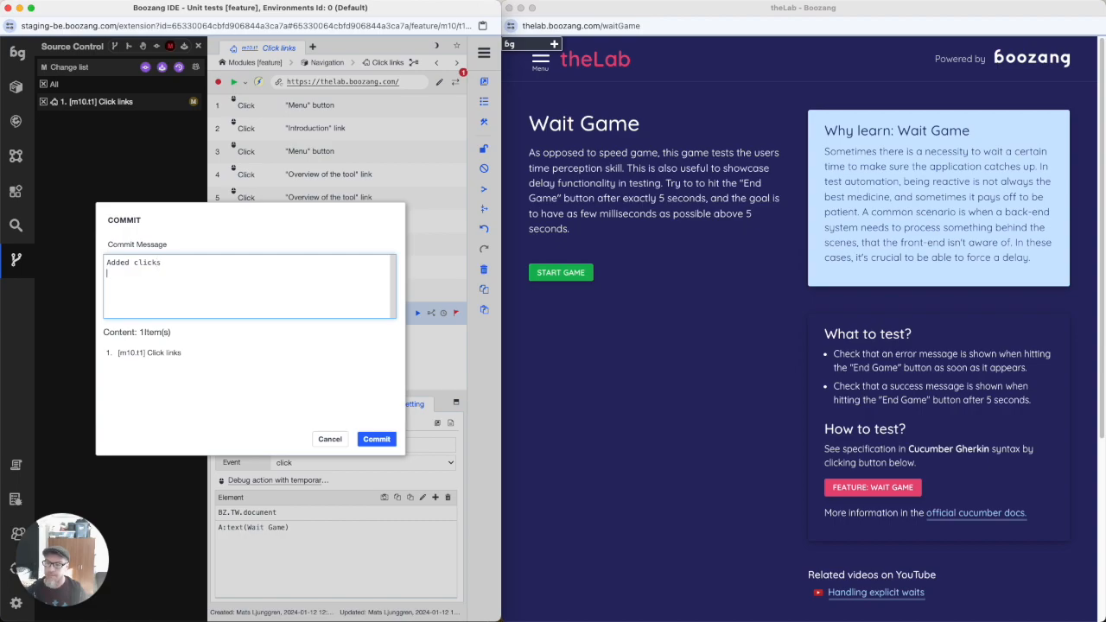
pyautogui.click(376, 440)
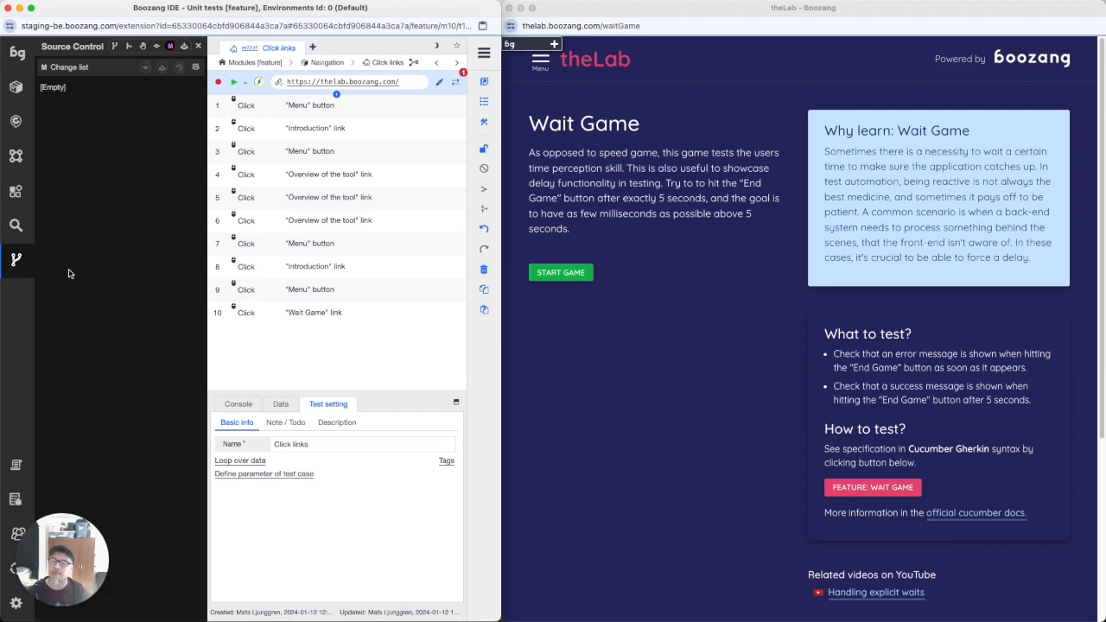
# Step: Switch to the bug123 branch and open the "Click links" test in the Navigation module
pyautogui.click(115, 46)
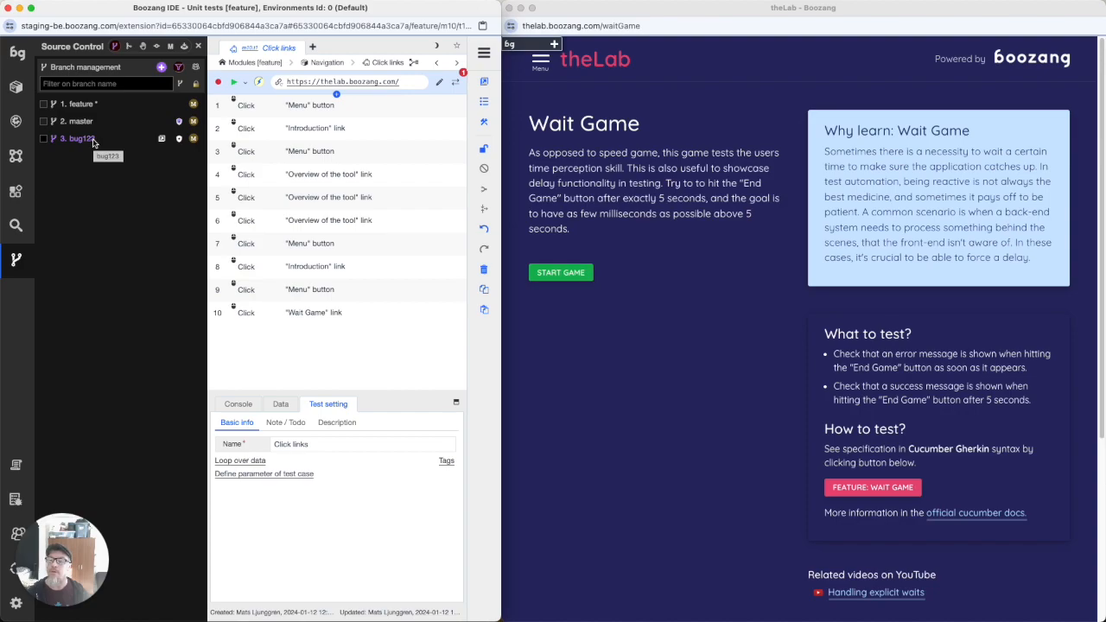
pyautogui.click(160, 140)
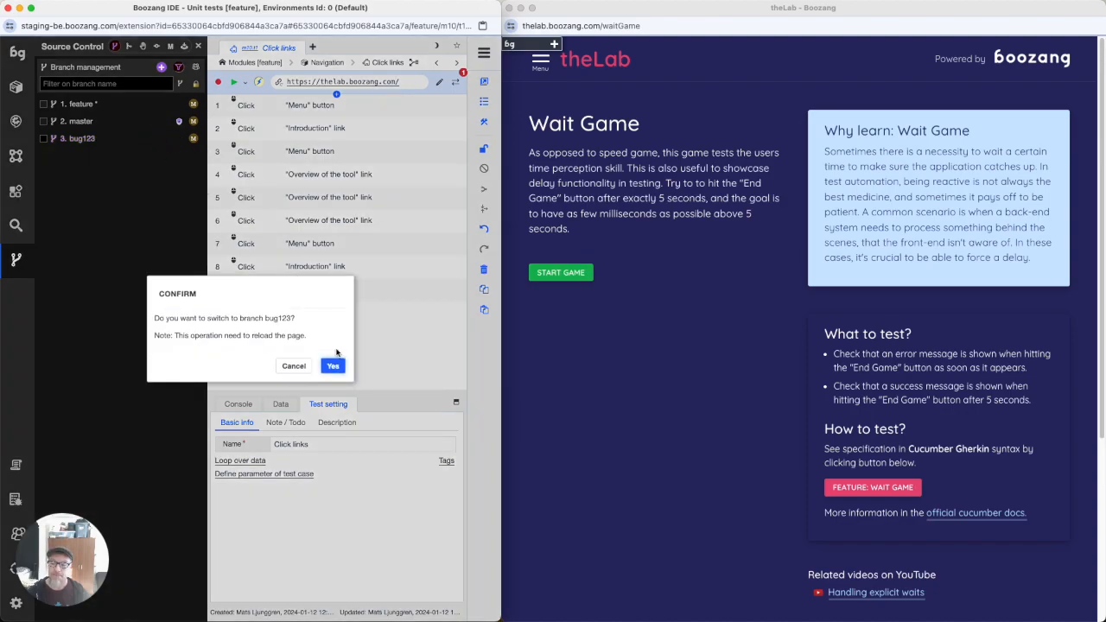
pyautogui.click(332, 365)
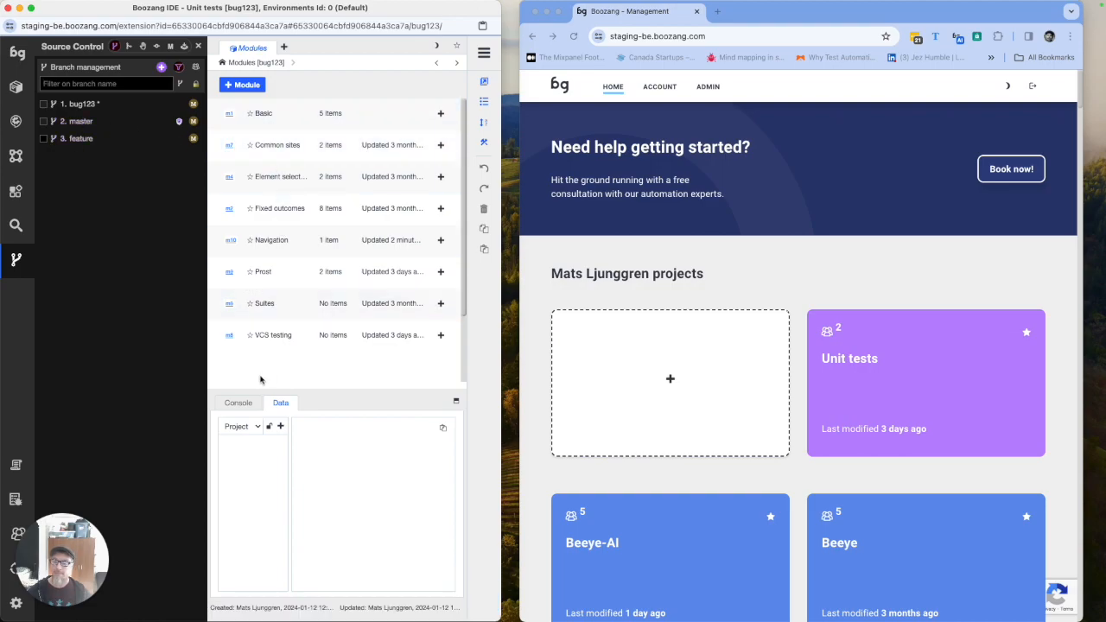
pyautogui.click(268, 244)
pyautogui.click(281, 113)
# Step: Copy the first "Menu" button click action and paste it four times directly below itself
pyautogui.click(379, 110)
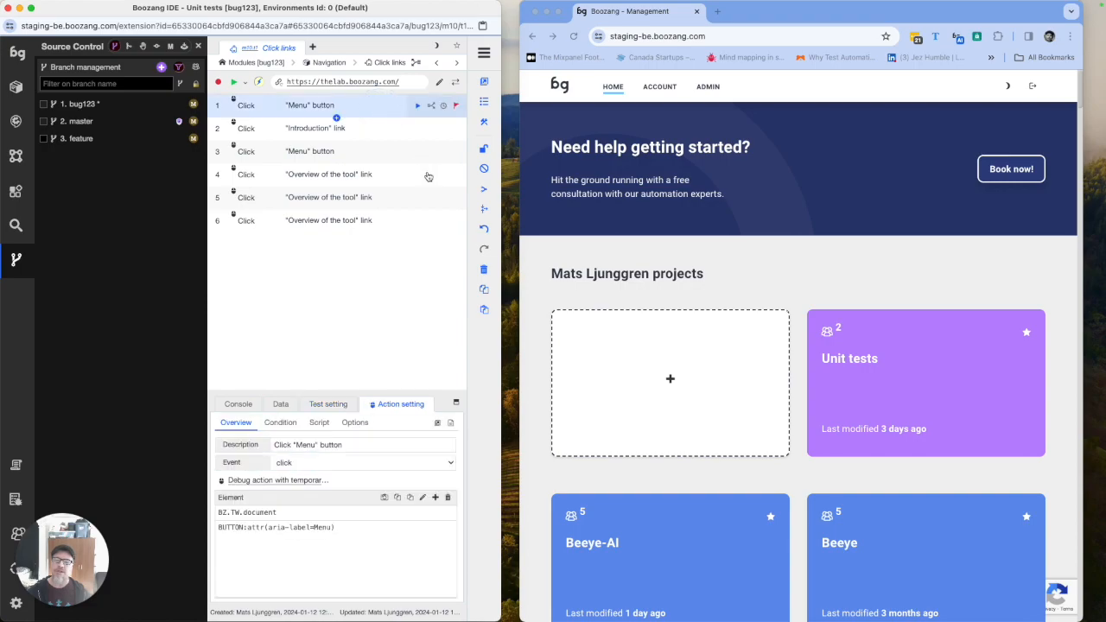
pyautogui.click(484, 289)
pyautogui.click(485, 311)
pyautogui.click(484, 311)
pyautogui.click(485, 311)
pyautogui.click(485, 311)
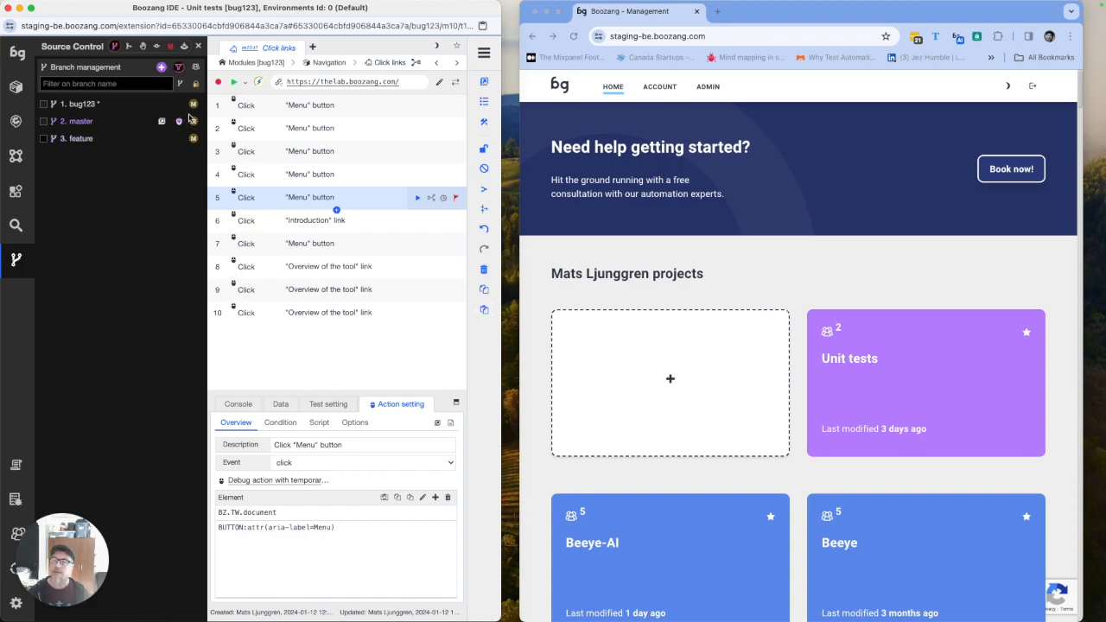
# Step: Commit the changed "Click links" test on bug123 with the message "Added initial clicks"
pyautogui.click(157, 48)
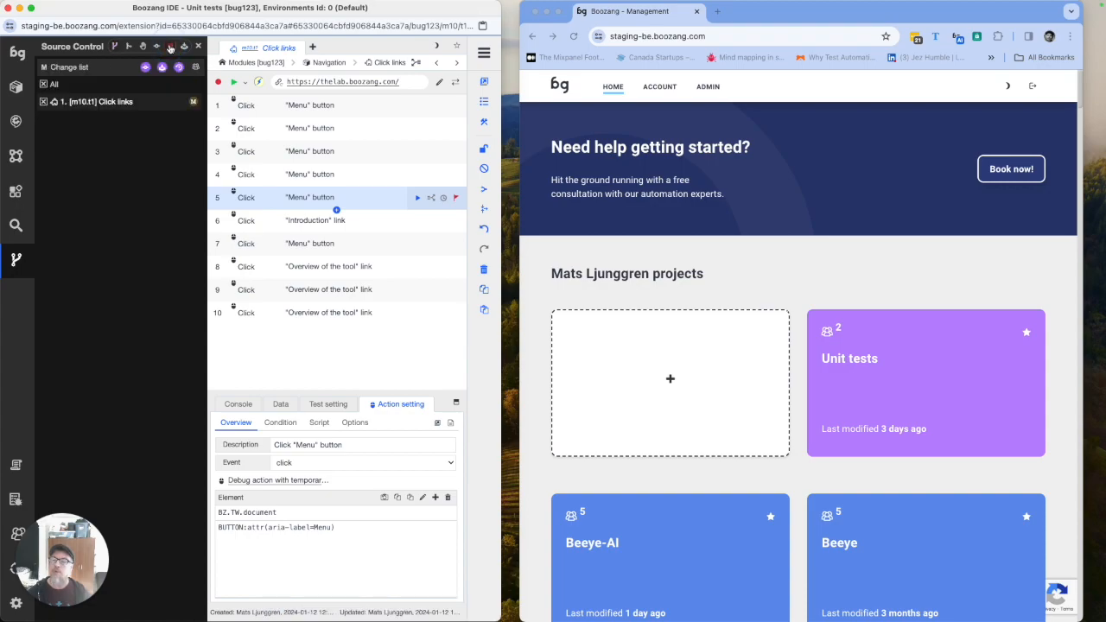
pyautogui.click(146, 68)
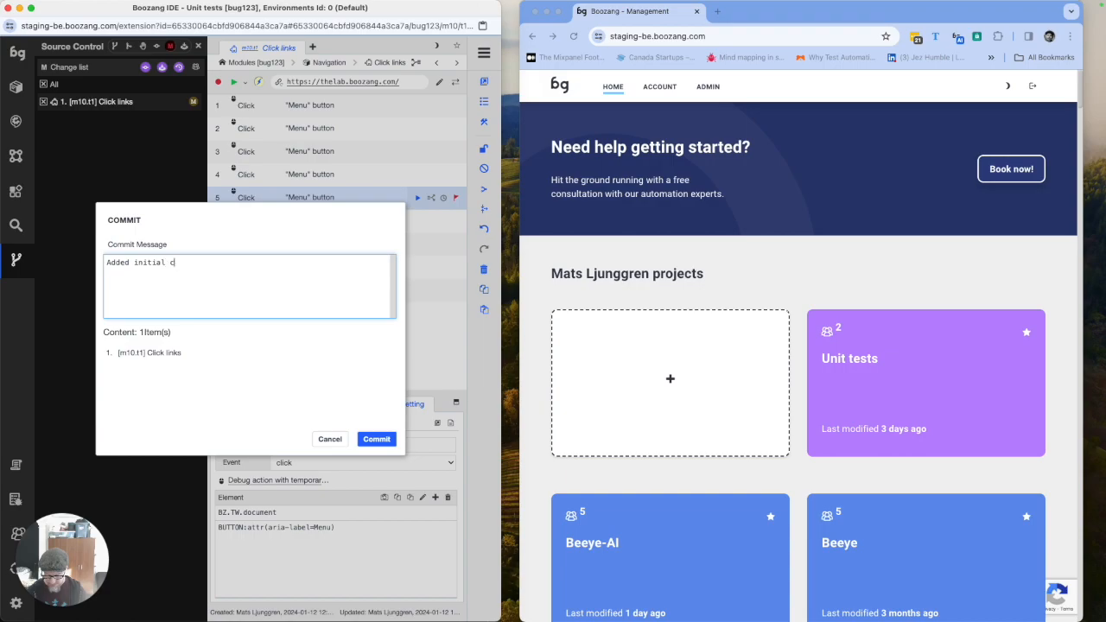
pyautogui.write('Added initial clicks')
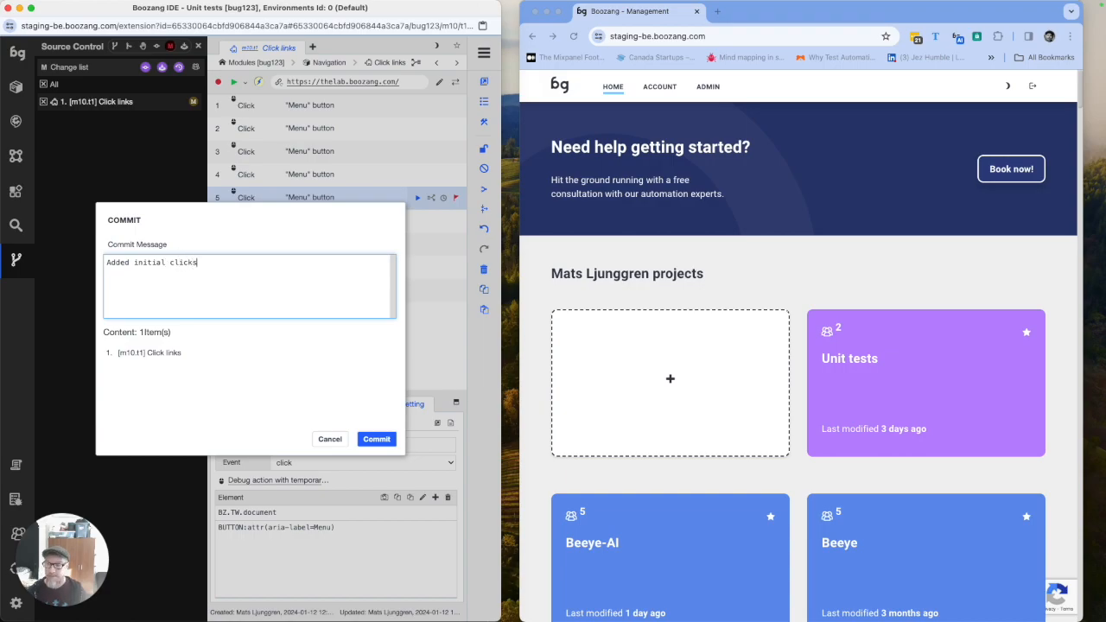
pyautogui.click(376, 440)
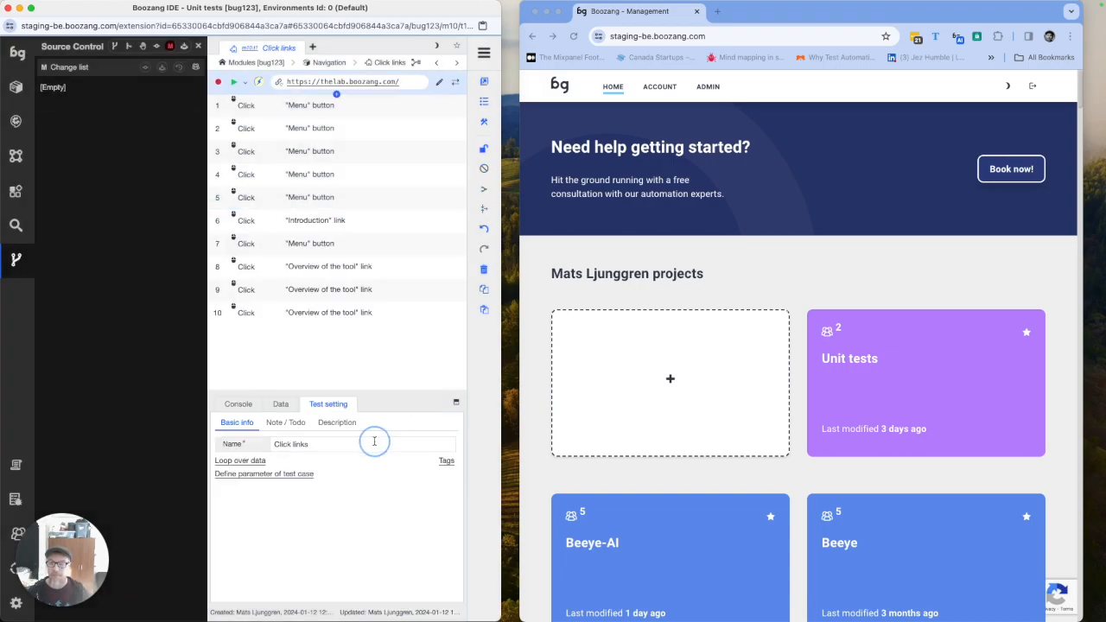
# Step: Merge the feature branch into bug123 and open the conflicting "Click links" test in a widened comparison view
pyautogui.click(128, 46)
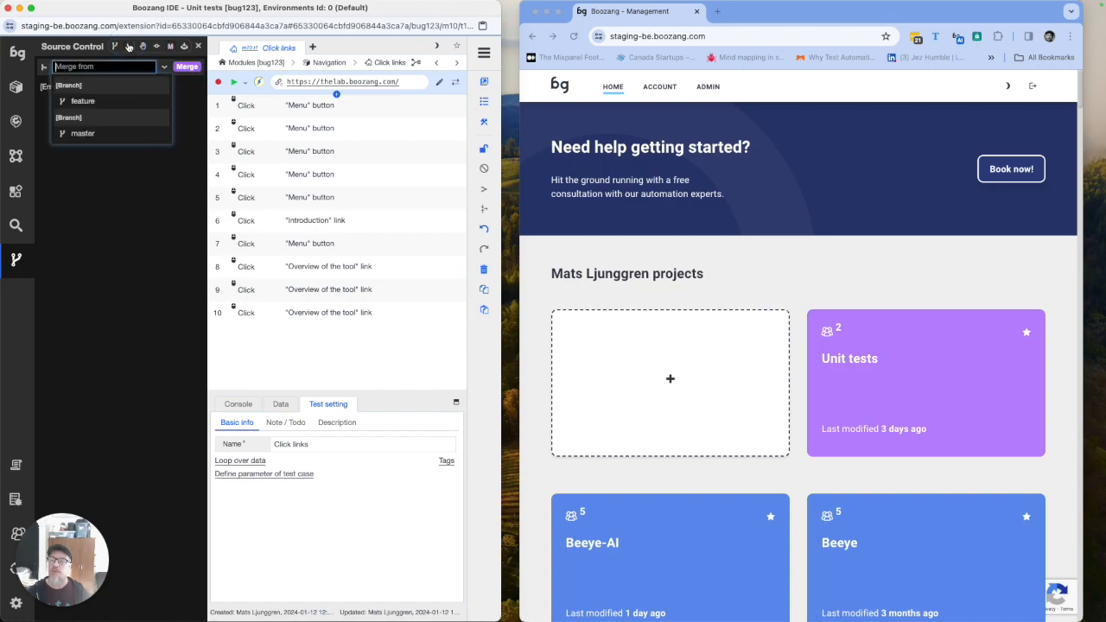
pyautogui.click(115, 45)
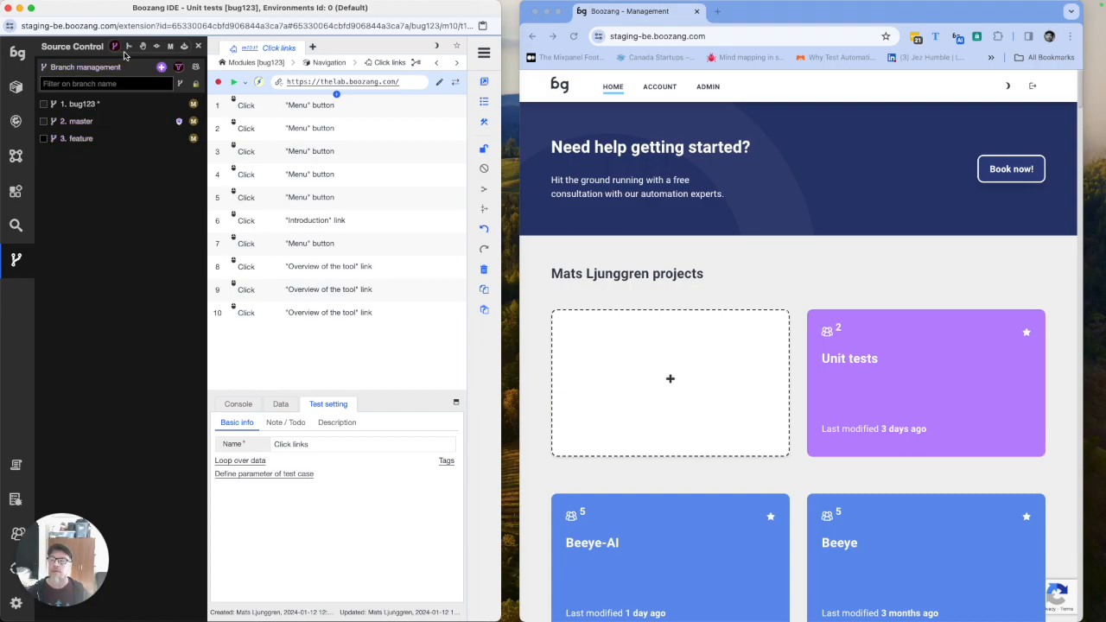
pyautogui.click(128, 46)
pyautogui.click(98, 67)
pyautogui.click(98, 104)
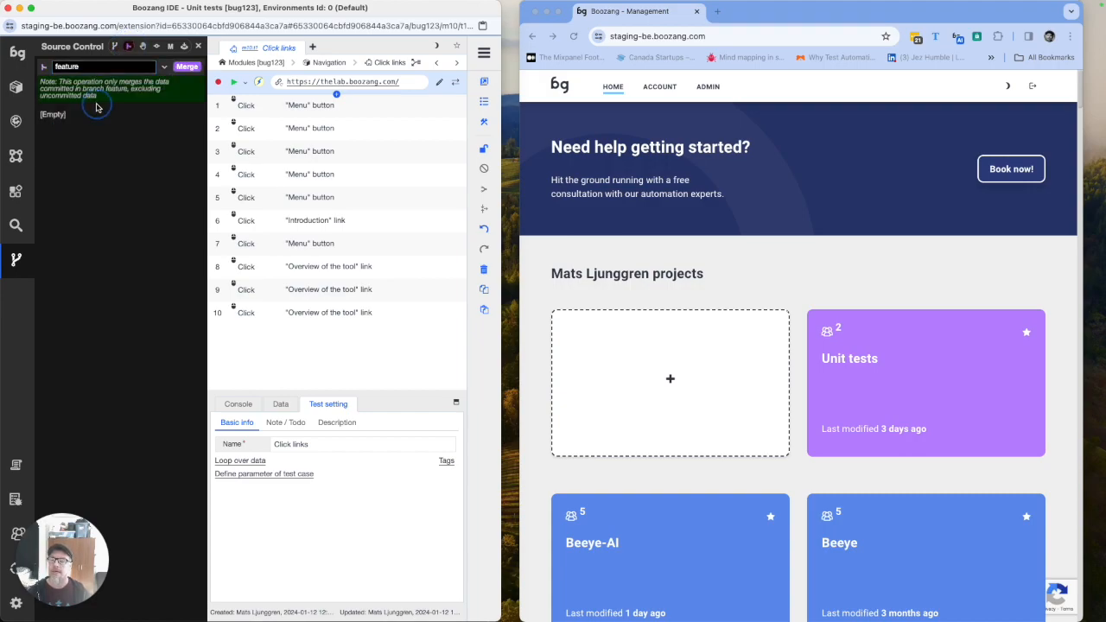
pyautogui.click(188, 67)
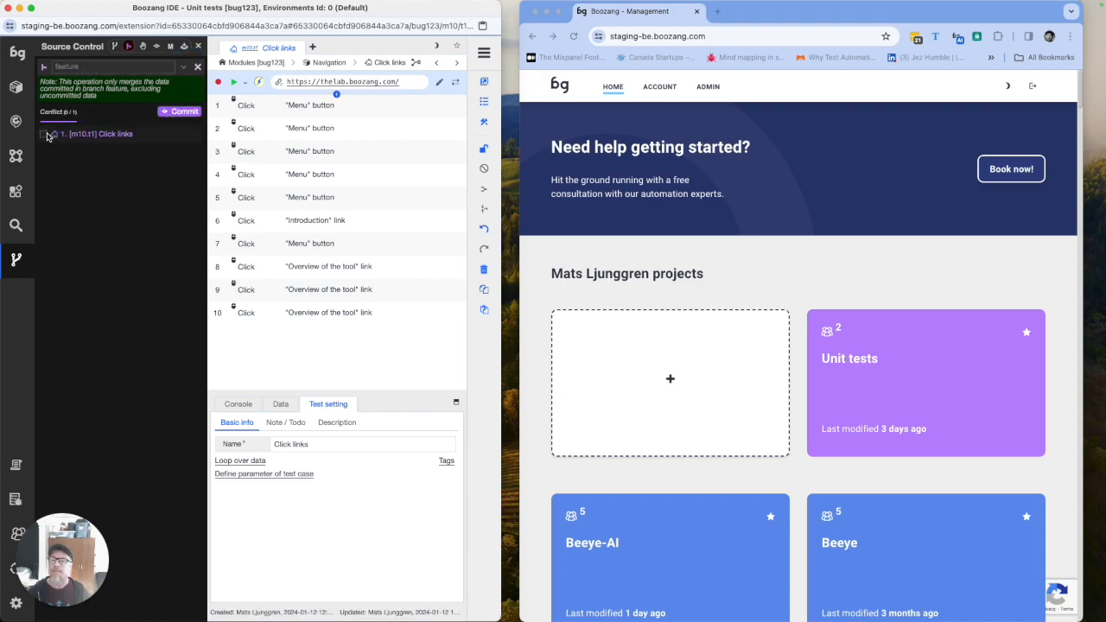
pyautogui.click(91, 136)
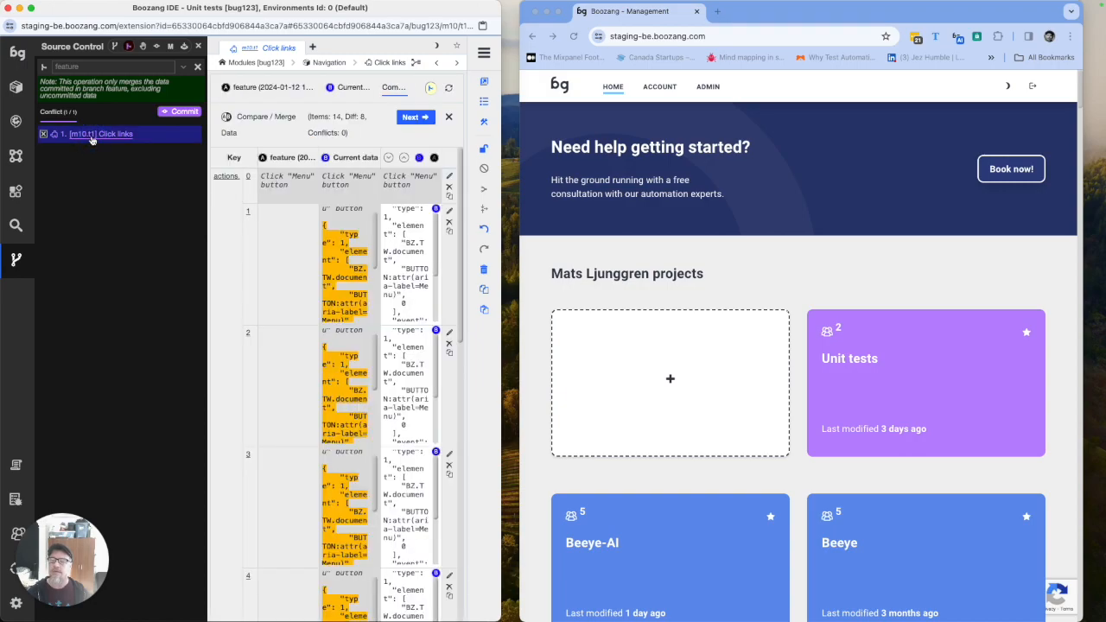
pyautogui.moveTo(501, 184); pyautogui.dragTo(1053, 185)
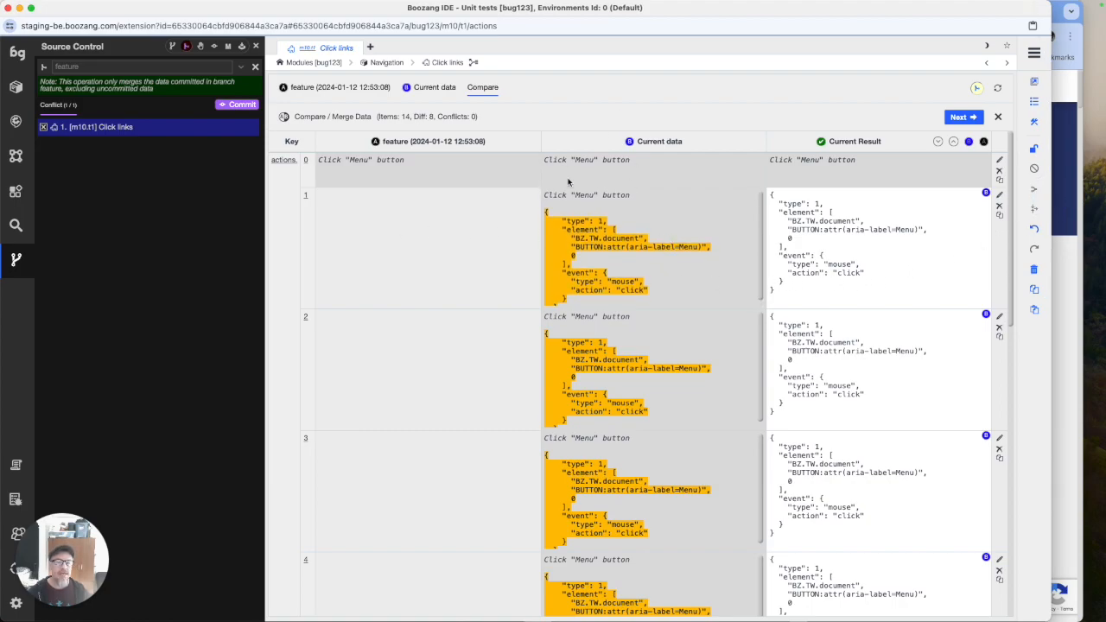
# Step: Toggle the merge result of action 1 between the feature version and the current data, ending on current data
pyautogui.click(475, 245)
pyautogui.click(728, 217)
pyautogui.click(441, 231)
pyautogui.click(698, 215)
pyautogui.click(473, 229)
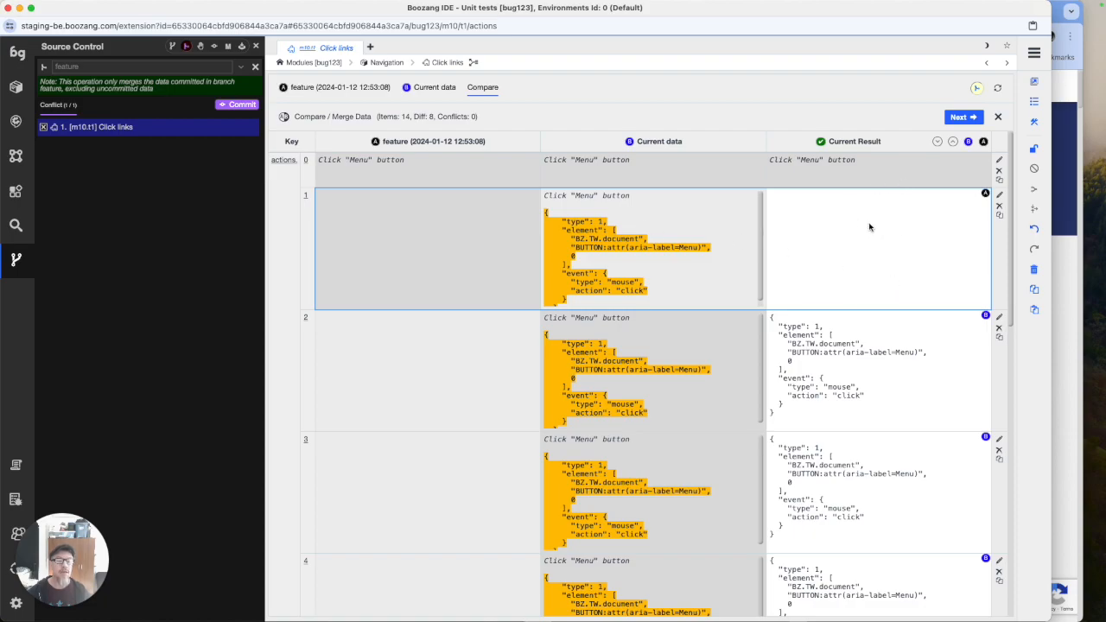
pyautogui.click(707, 230)
pyautogui.scroll(-1, 674, 334)
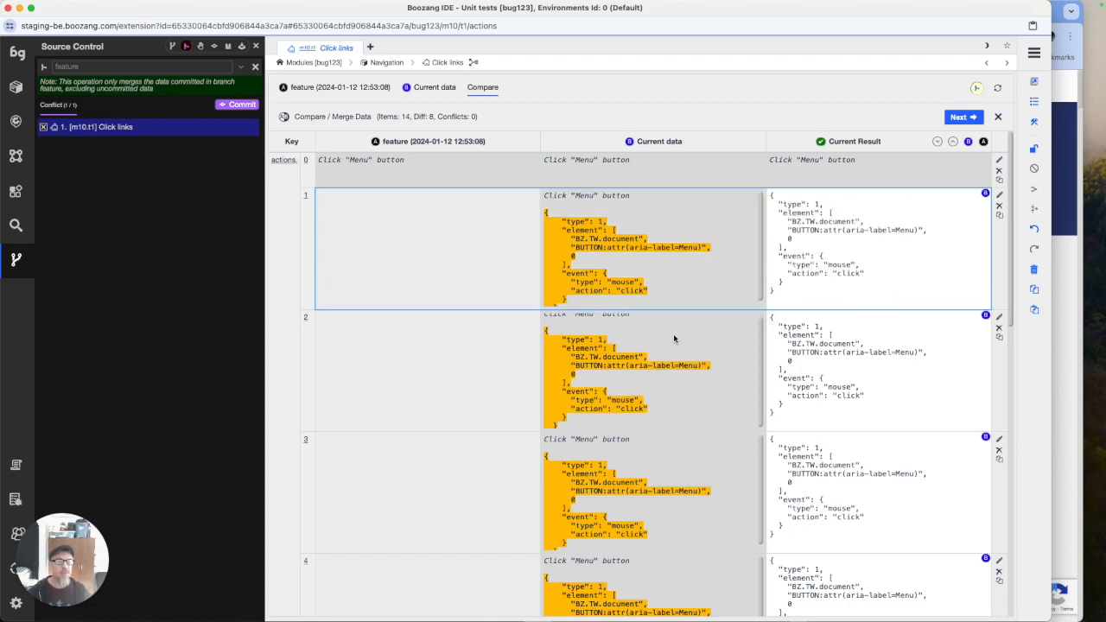
pyautogui.scroll(1, 689, 321)
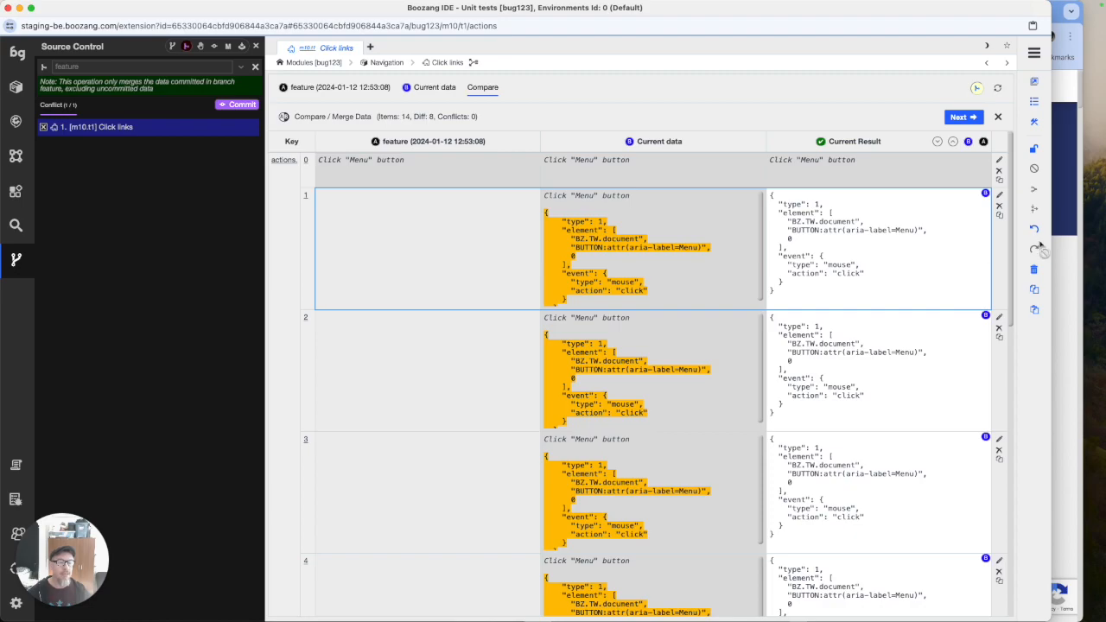
# Step: Duplicate the final "Wait Game" link action at the end of the merge comparison
pyautogui.moveTo(1011, 226); pyautogui.dragTo(1014, 542)
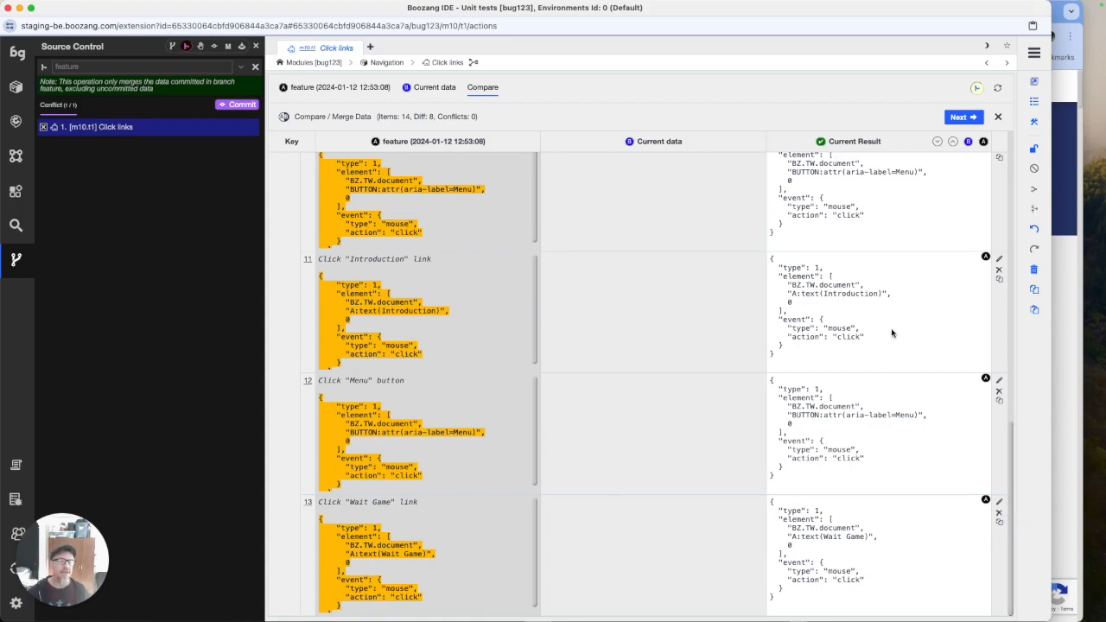
pyautogui.scroll(8, 892, 327)
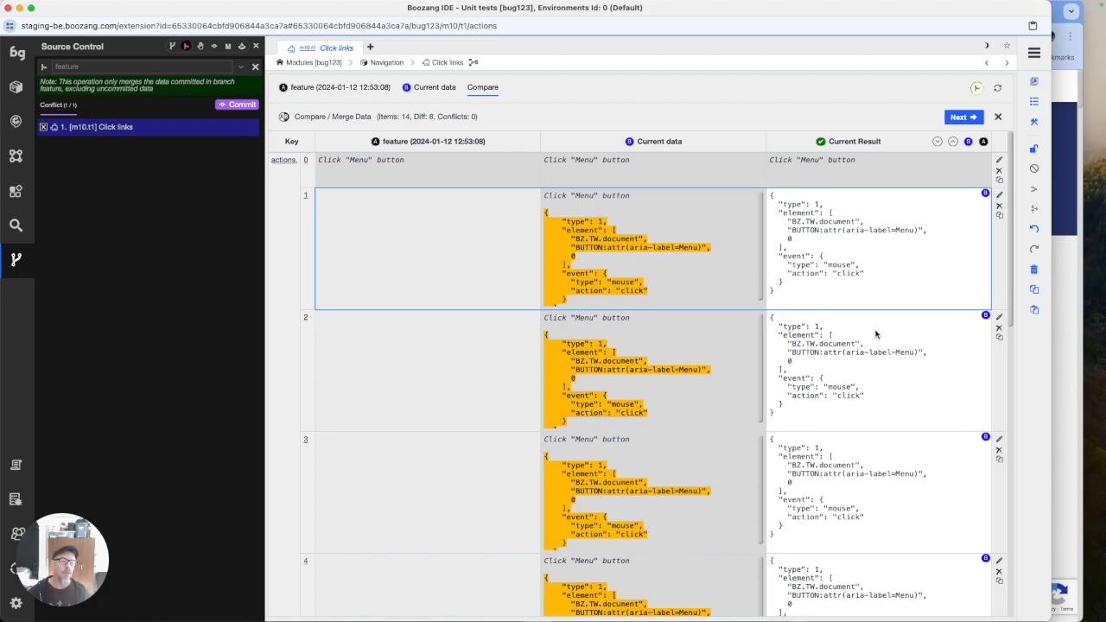
pyautogui.scroll(-8, 876, 334)
pyautogui.click(605, 304)
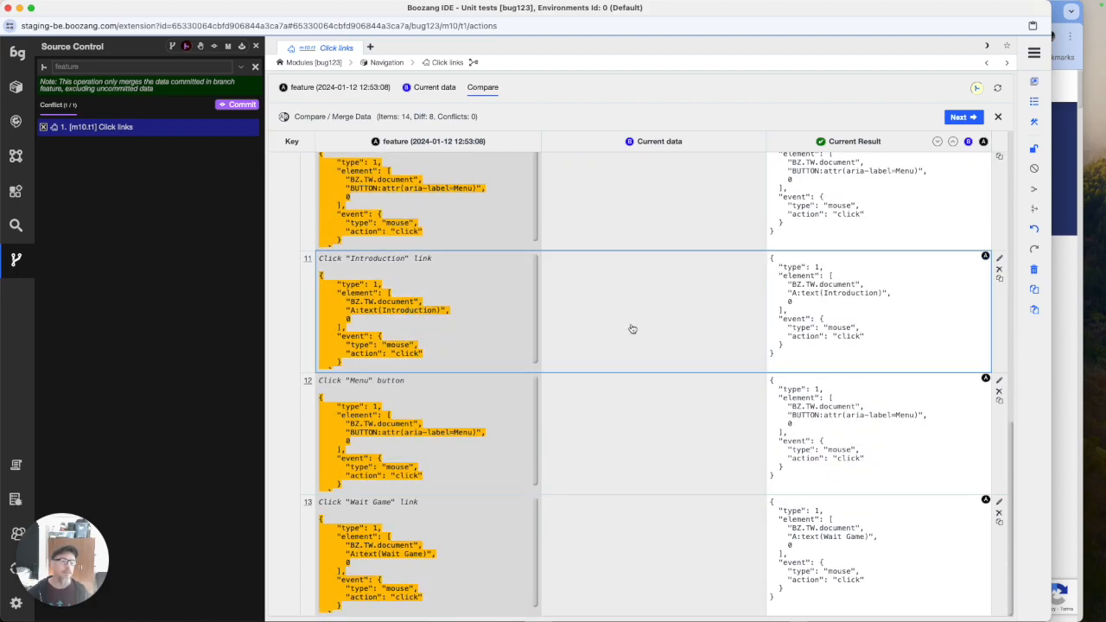
pyautogui.click(1002, 528)
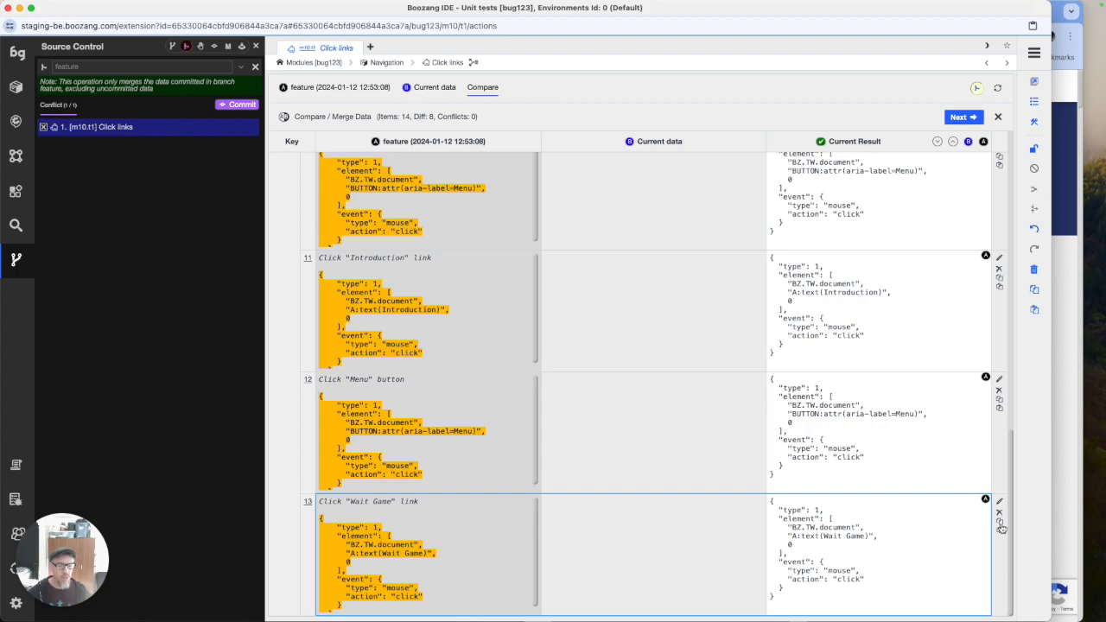
pyautogui.click(999, 529)
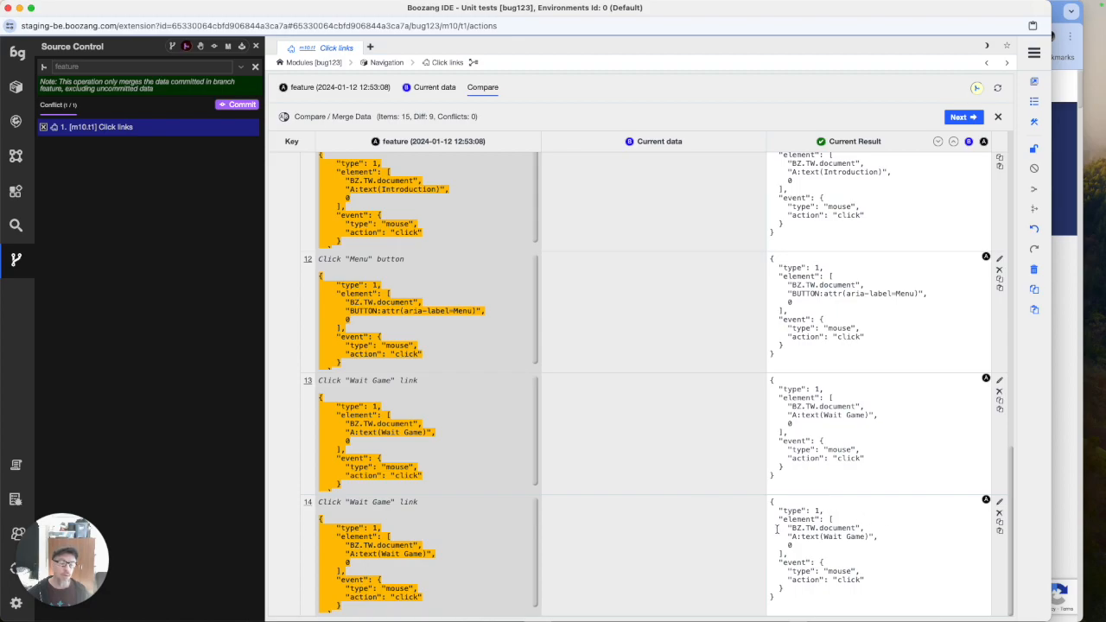
pyautogui.moveTo(657, 536); pyautogui.dragTo(546, 421)
# Step: Finish resolving the conflict and commit the merge with the message "Merge from feature to bug123"
pyautogui.click(970, 121)
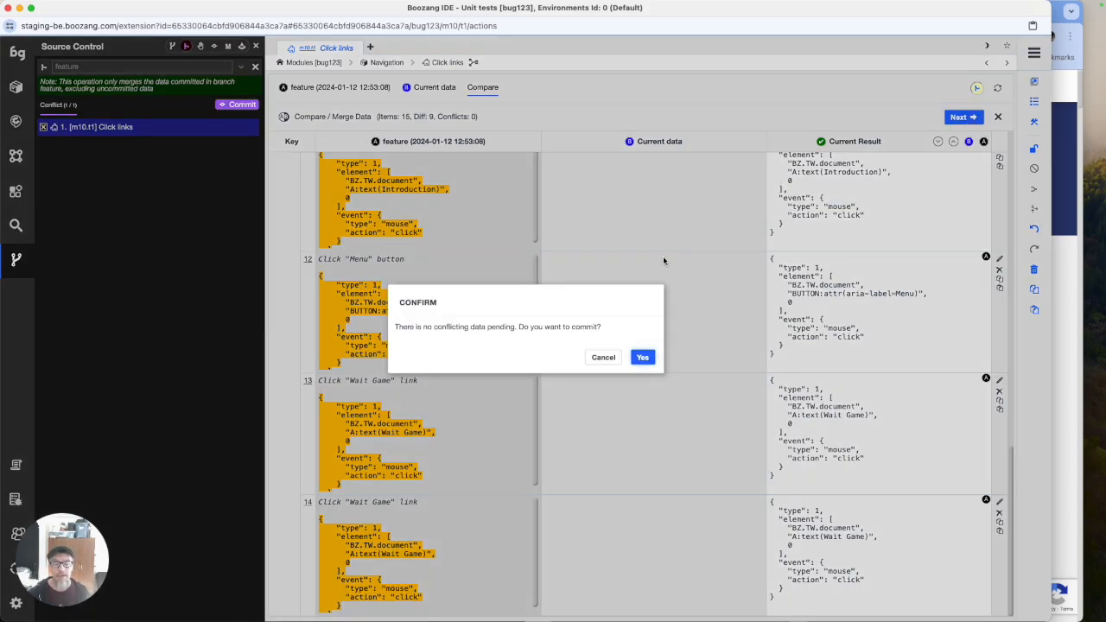
pyautogui.click(650, 359)
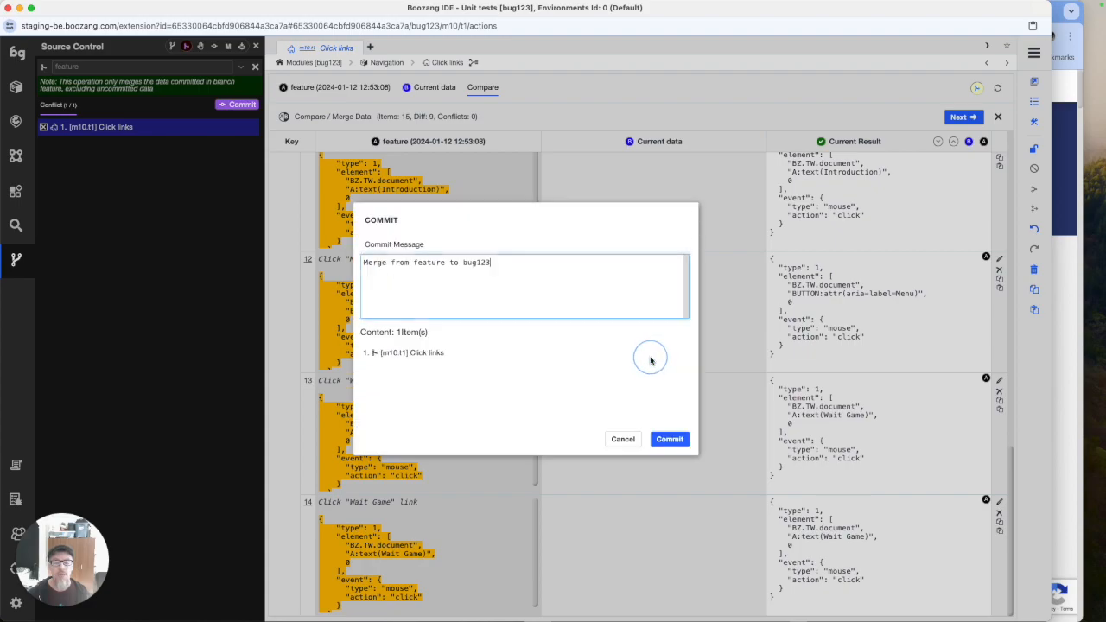
pyautogui.click(669, 439)
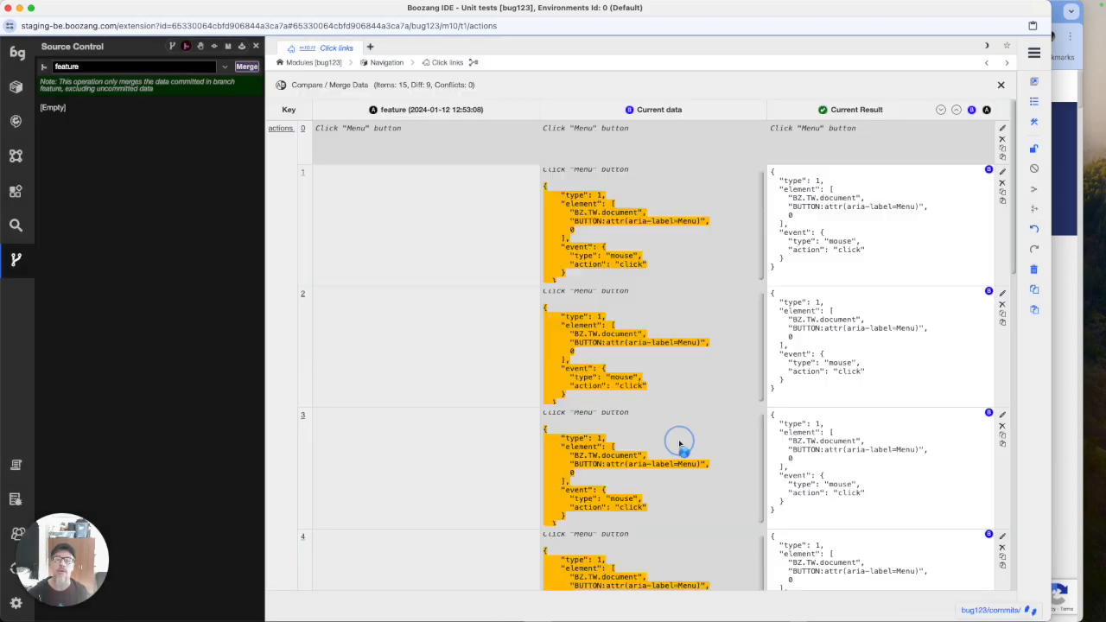
# Step: Review bug123's commit history, the branch list and the merge view
pyautogui.click(212, 45)
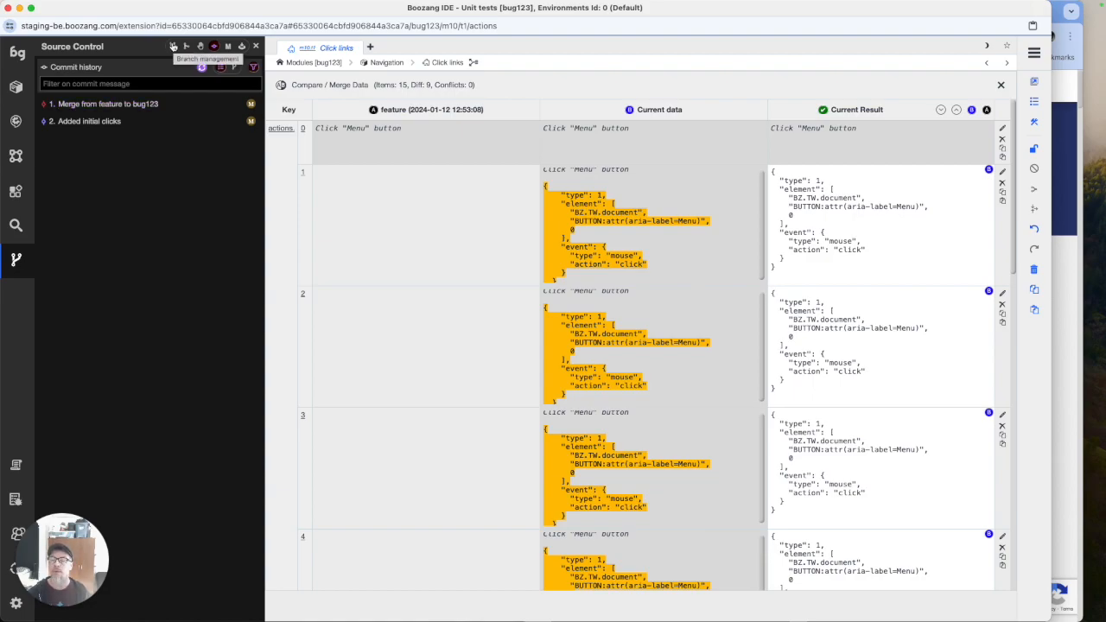
pyautogui.click(173, 47)
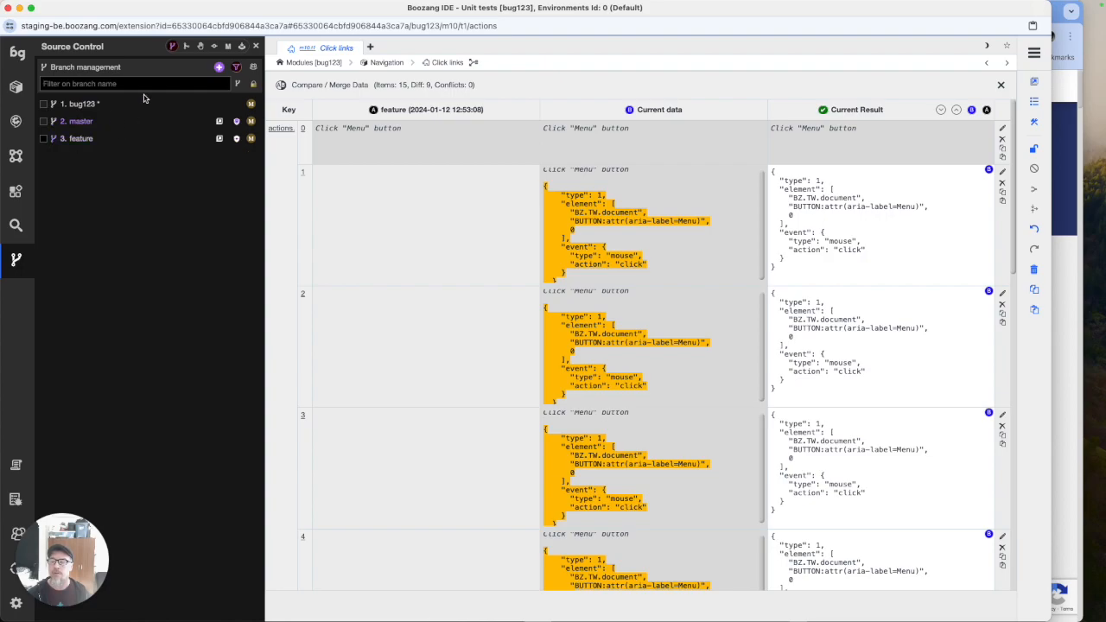
pyautogui.click(187, 46)
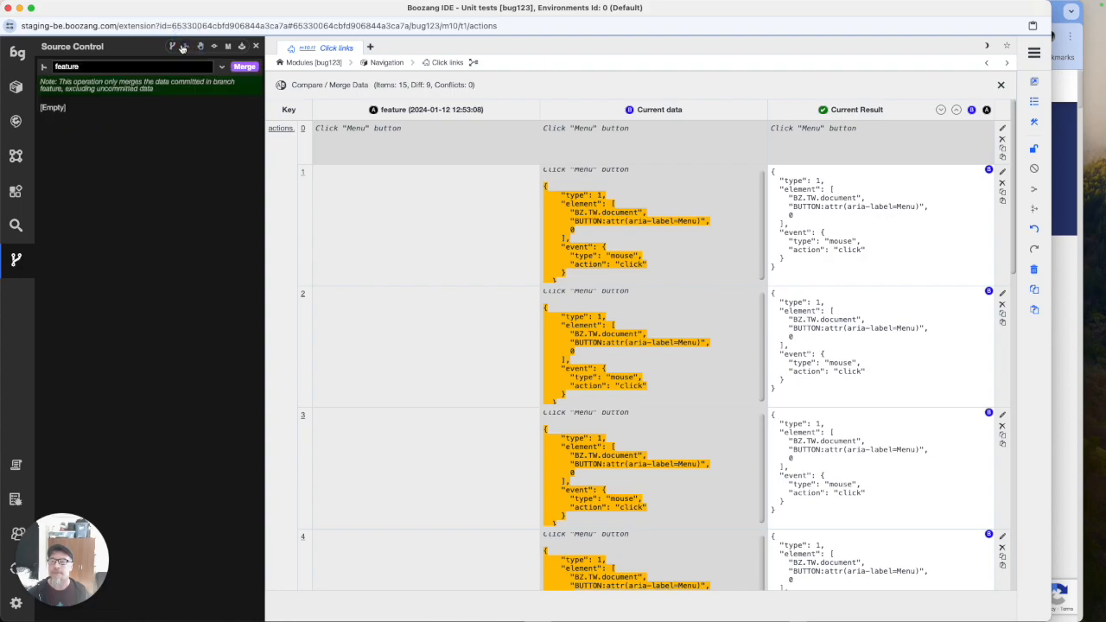
pyautogui.click(173, 47)
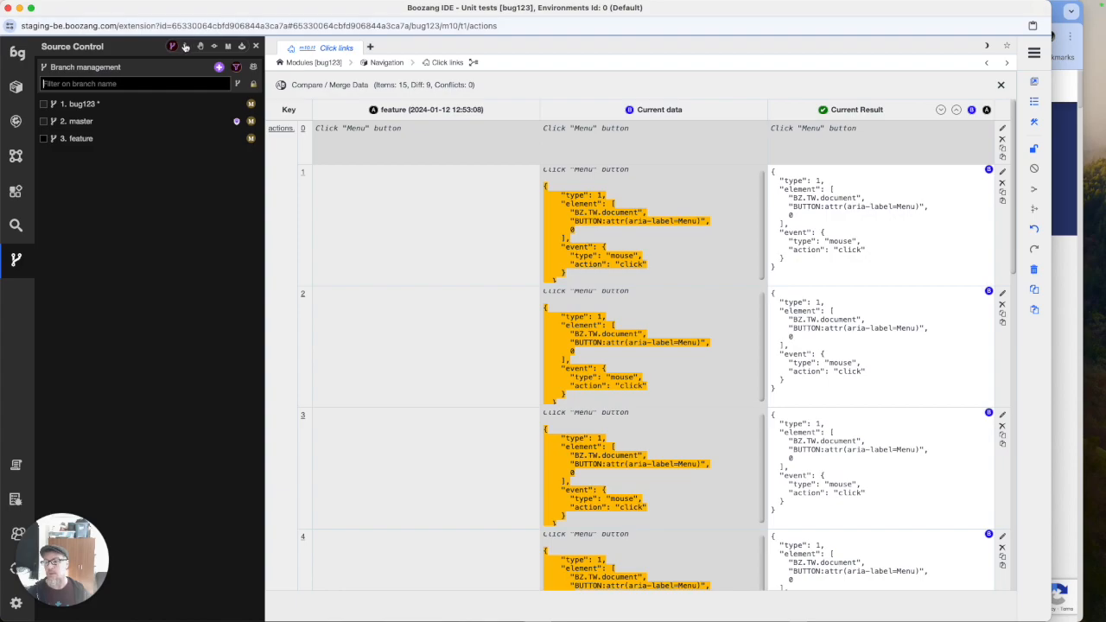
# Step: Switch to the master branch and submit a merge request from feature with the message "Merge from feature to master"
pyautogui.click(221, 122)
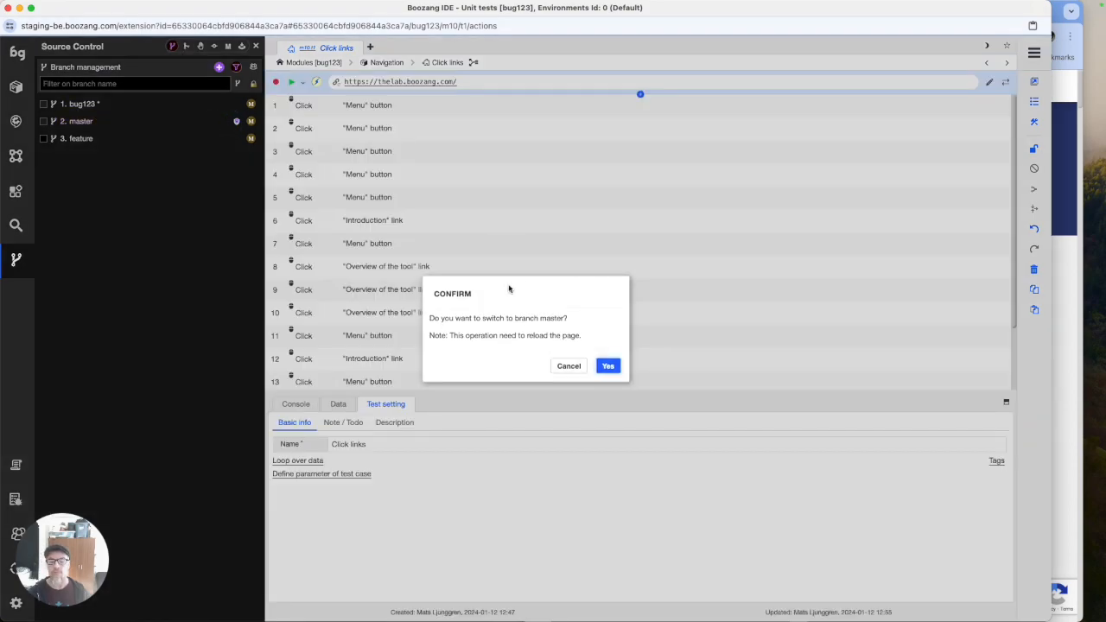
pyautogui.click(607, 365)
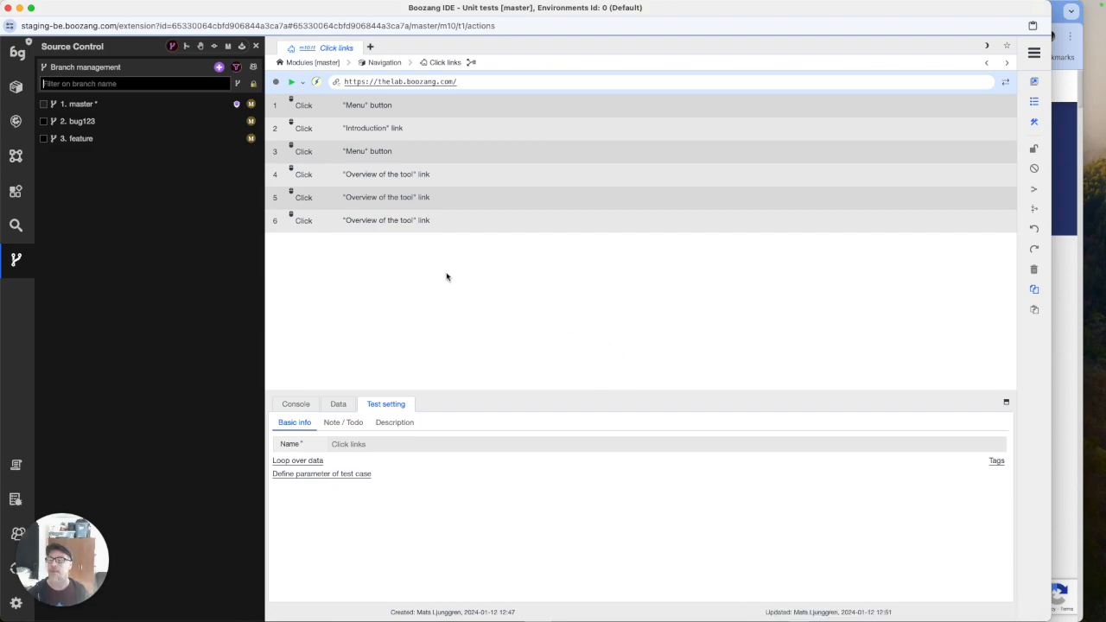
pyautogui.click(189, 47)
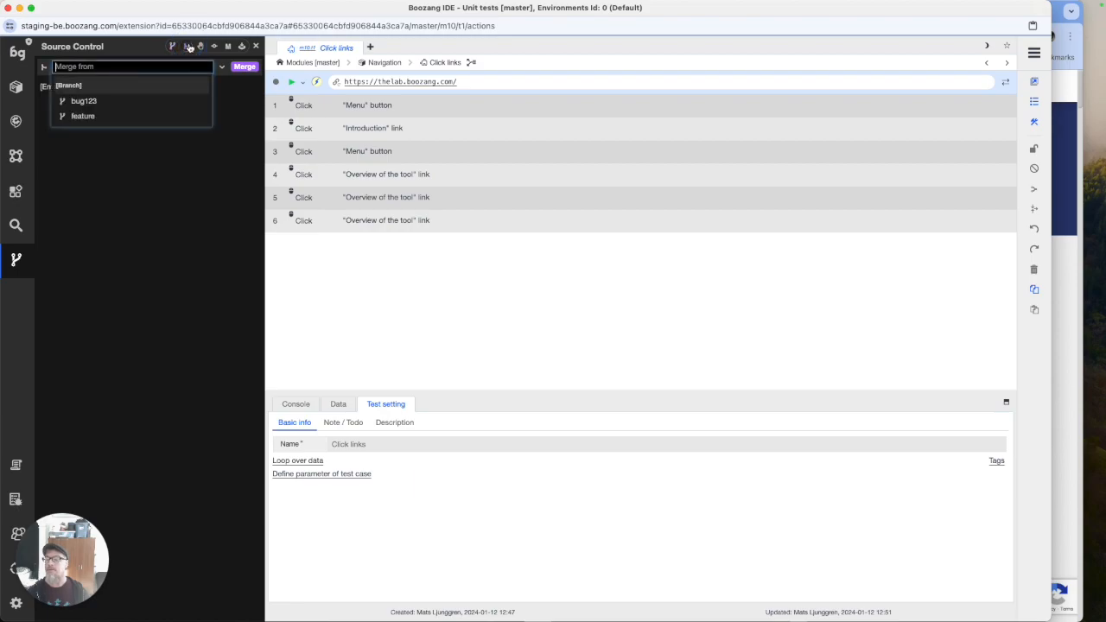
pyautogui.click(108, 117)
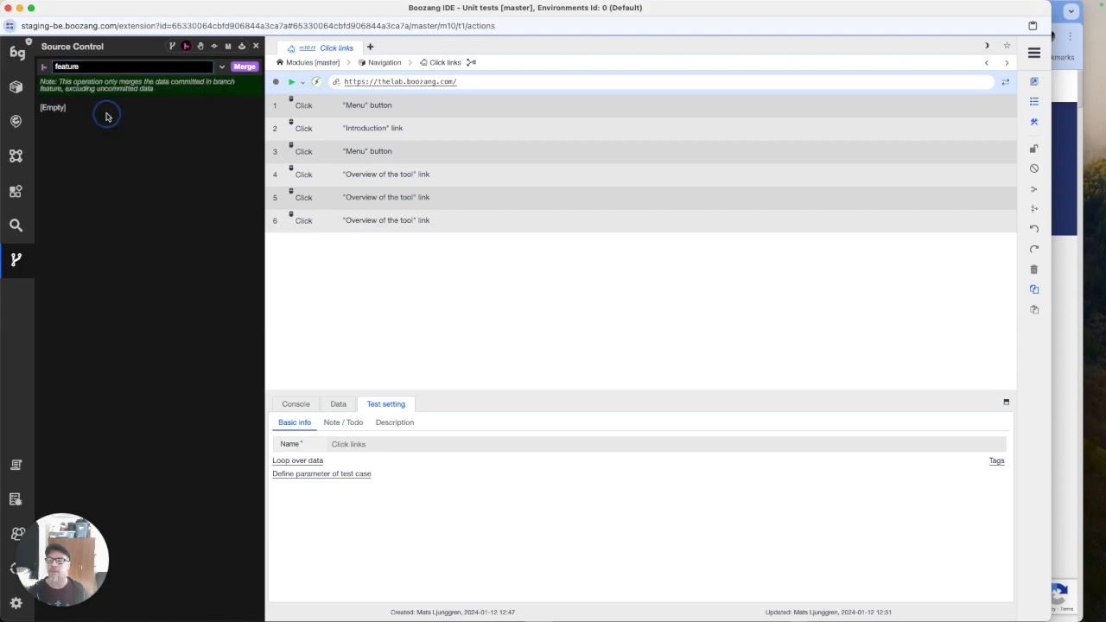
pyautogui.click(237, 67)
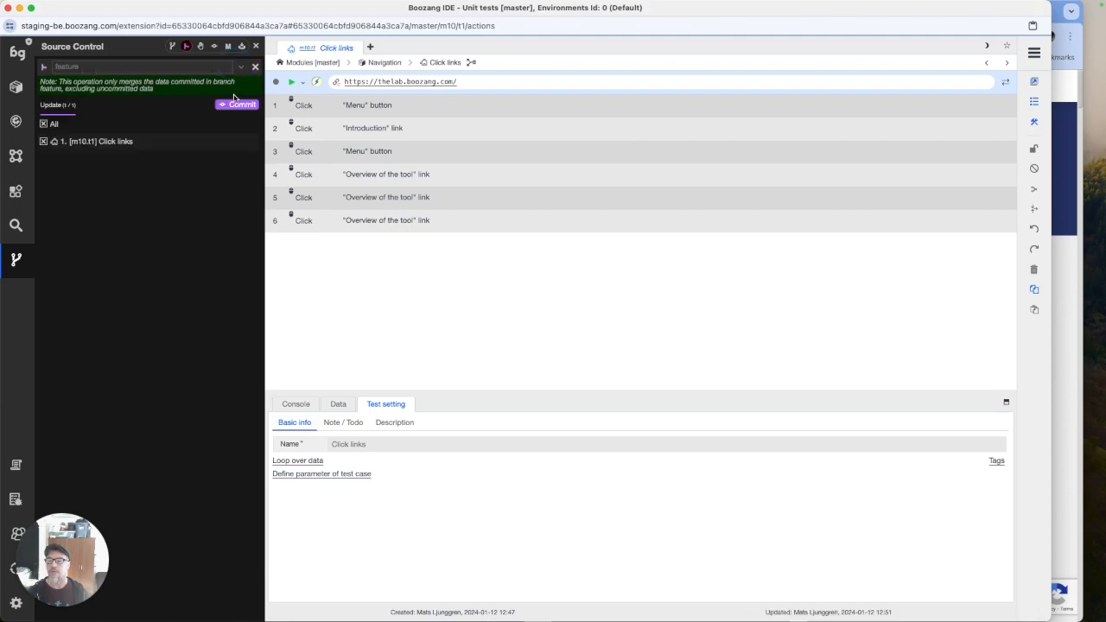
pyautogui.click(234, 104)
pyautogui.click(666, 440)
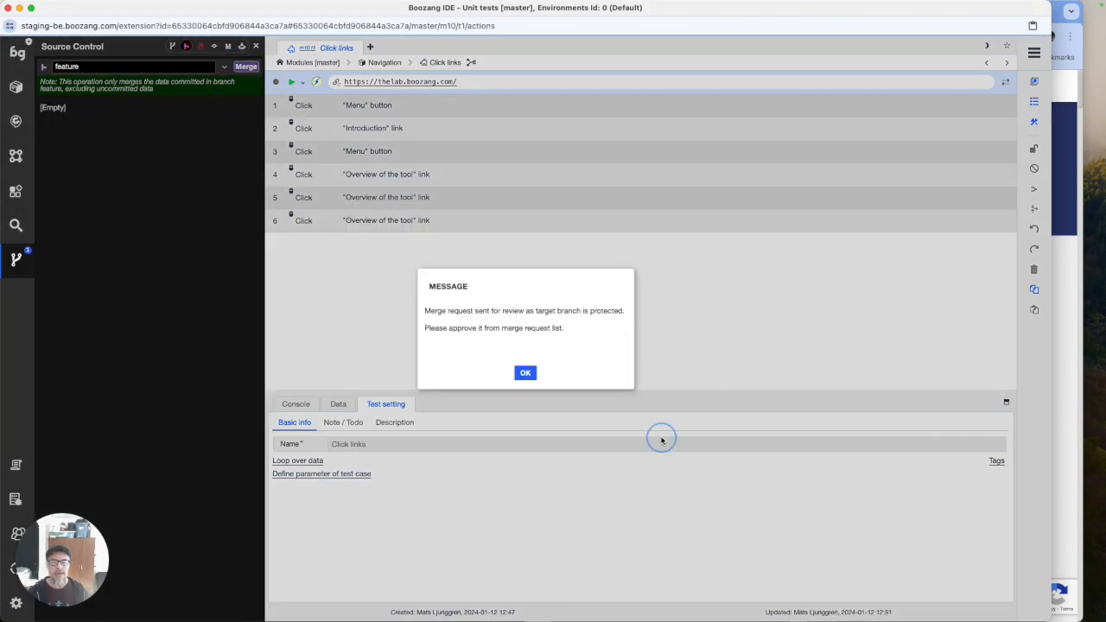
pyautogui.click(525, 373)
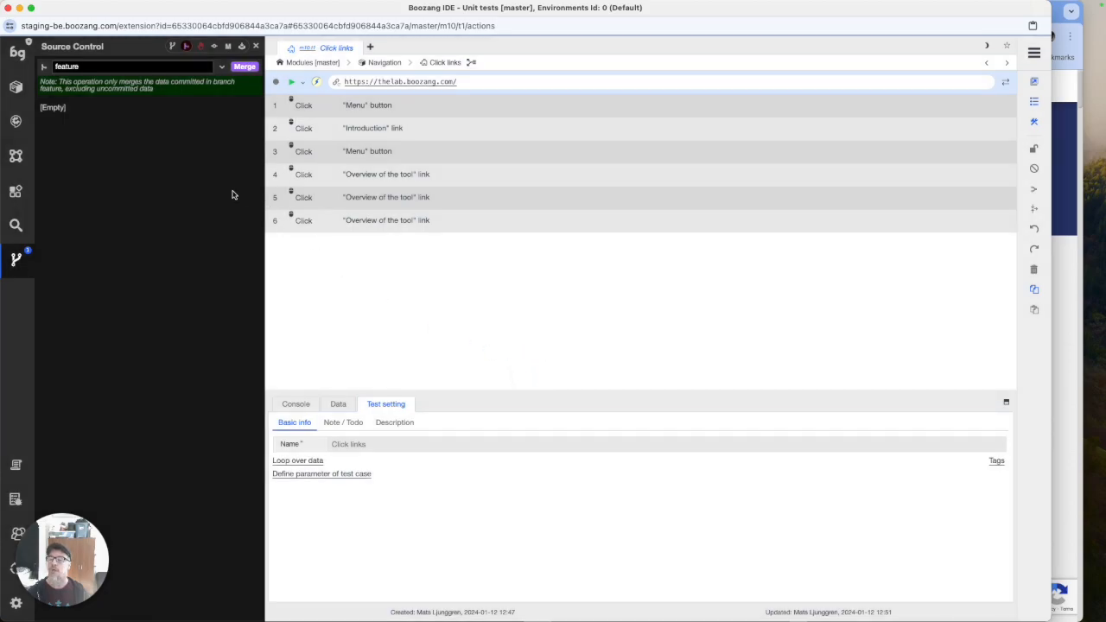
# Step: Check the merge request list, and submit another request into master from bug123 with the message "Merge from bug123 to master"
pyautogui.click(201, 48)
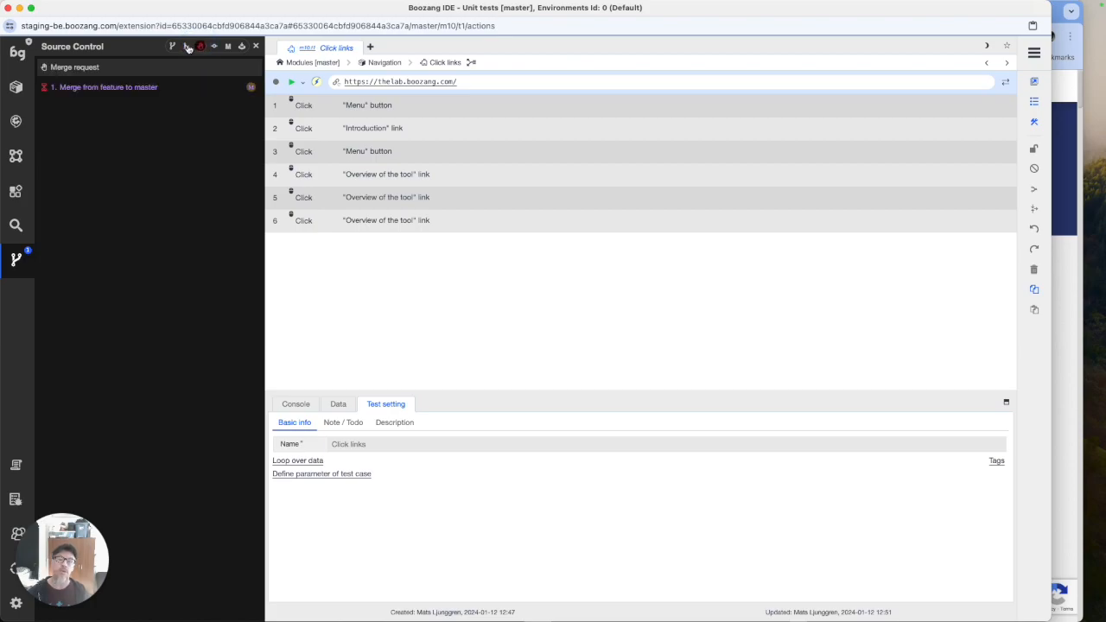
pyautogui.click(187, 48)
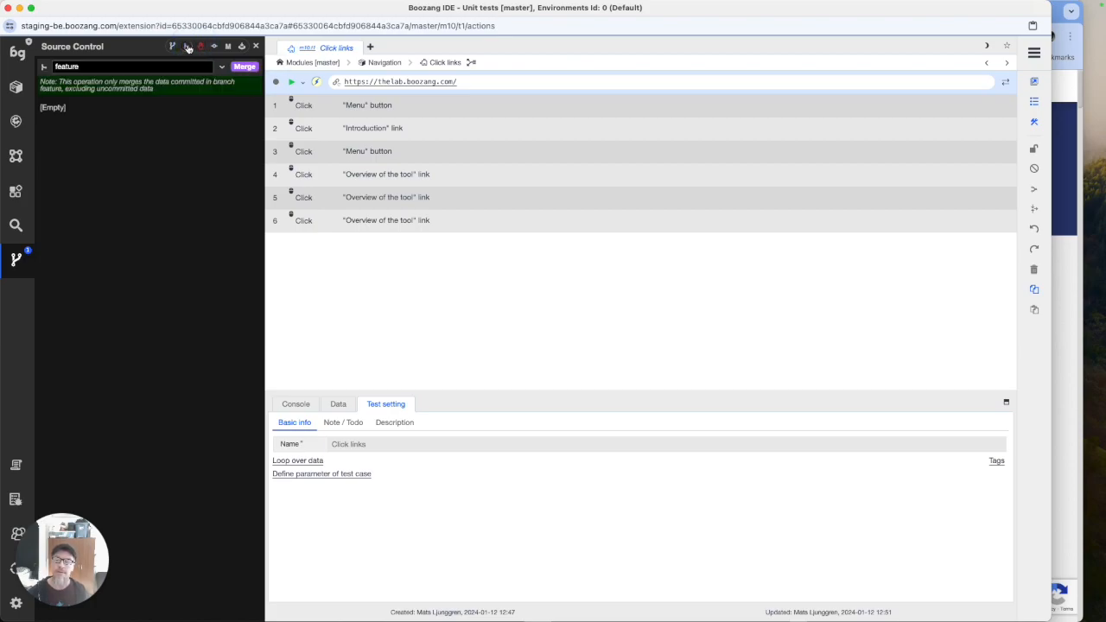
pyautogui.click(127, 69)
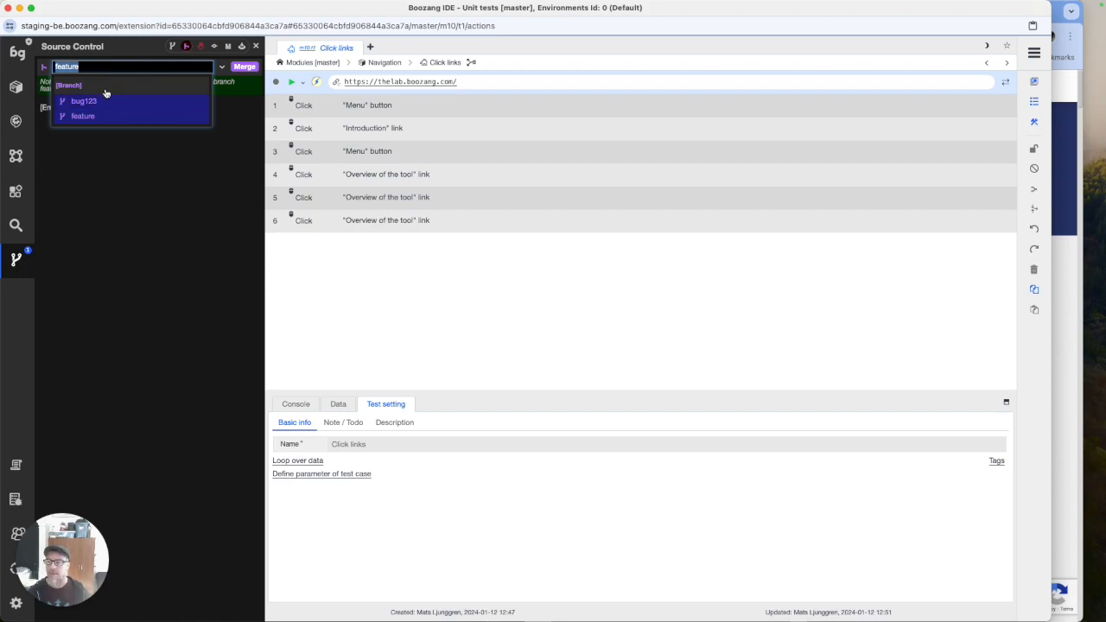
pyautogui.click(95, 100)
pyautogui.click(243, 68)
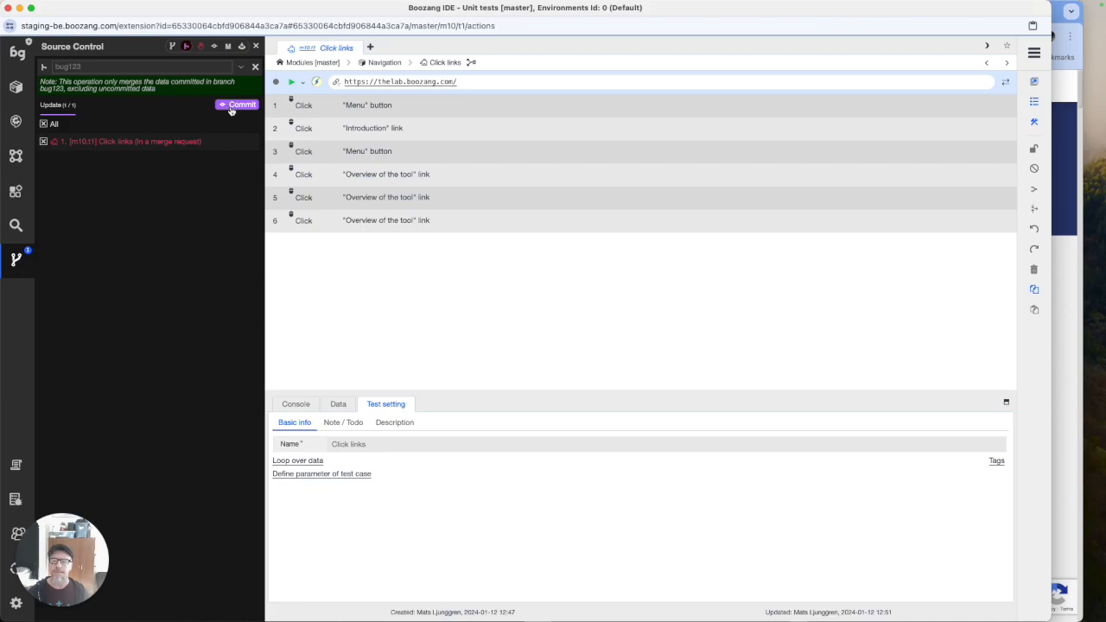
pyautogui.click(232, 107)
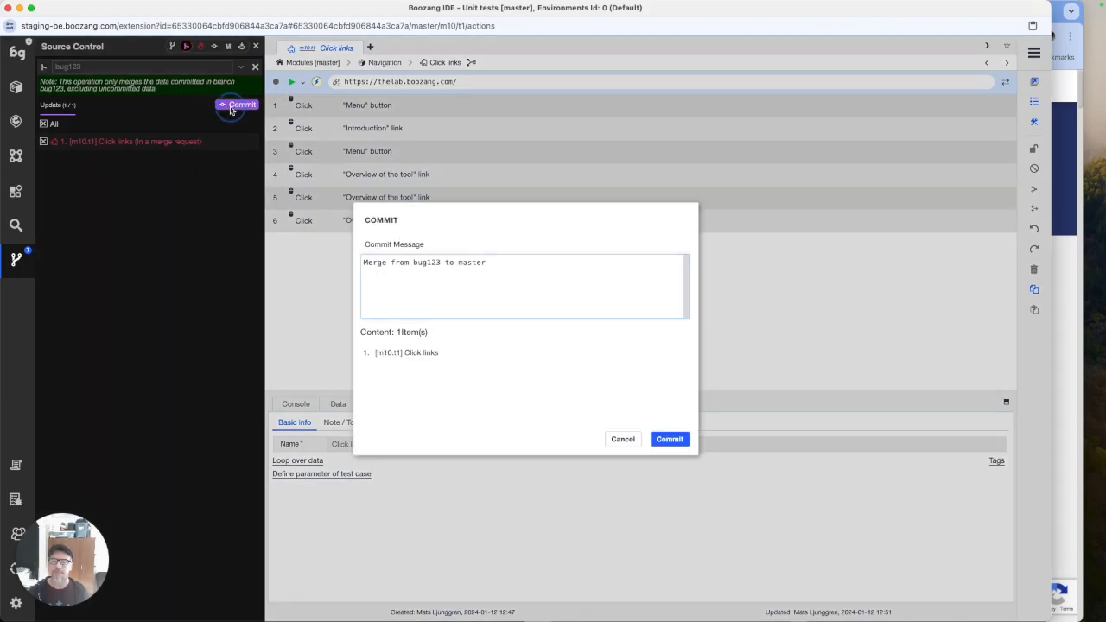
pyautogui.click(655, 439)
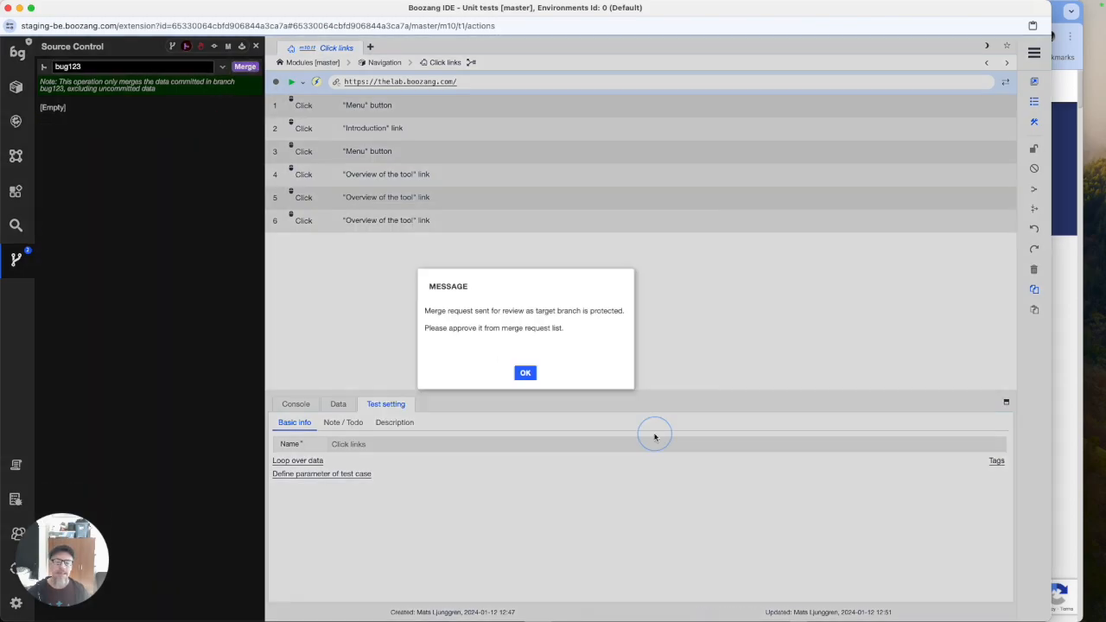
pyautogui.click(525, 374)
# Step: Approve the pending merge request from feature to master without adding a note
pyautogui.click(202, 47)
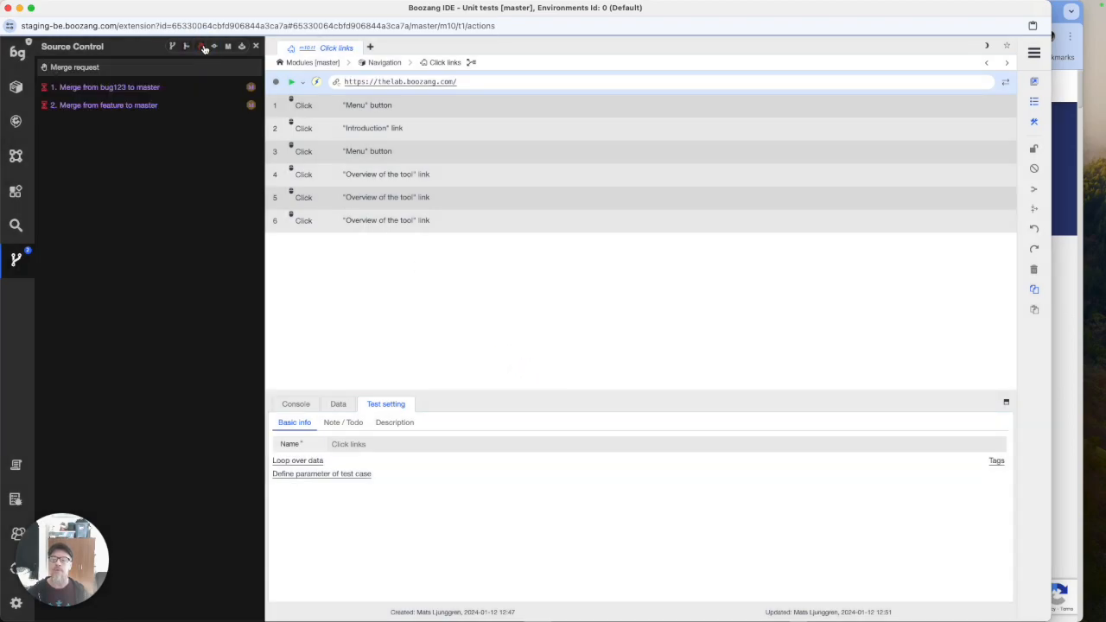
pyautogui.click(177, 106)
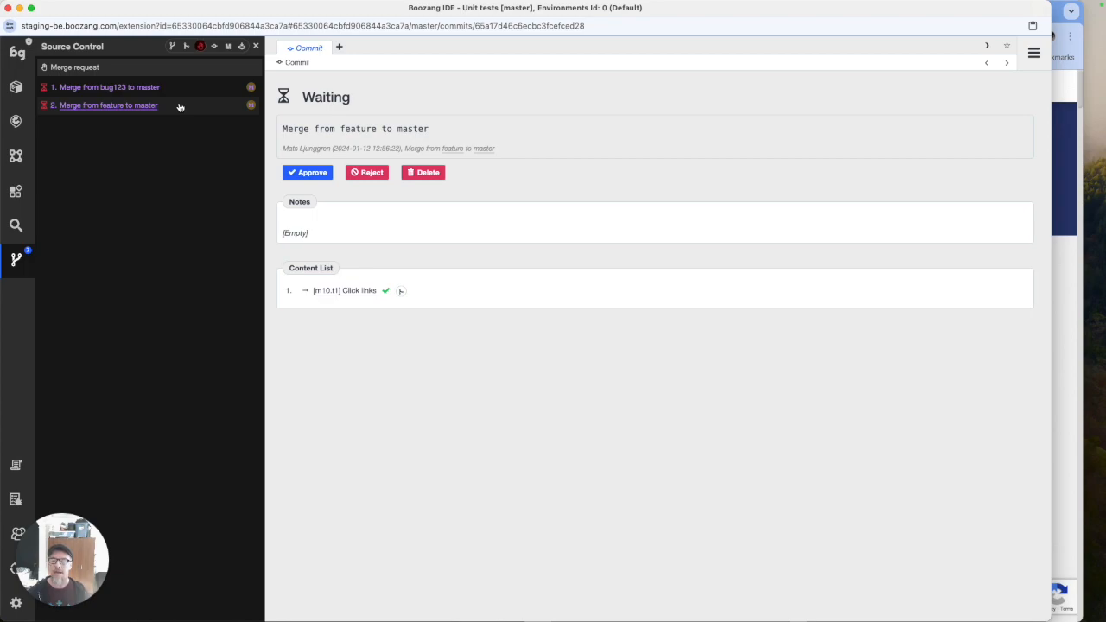
pyautogui.click(321, 176)
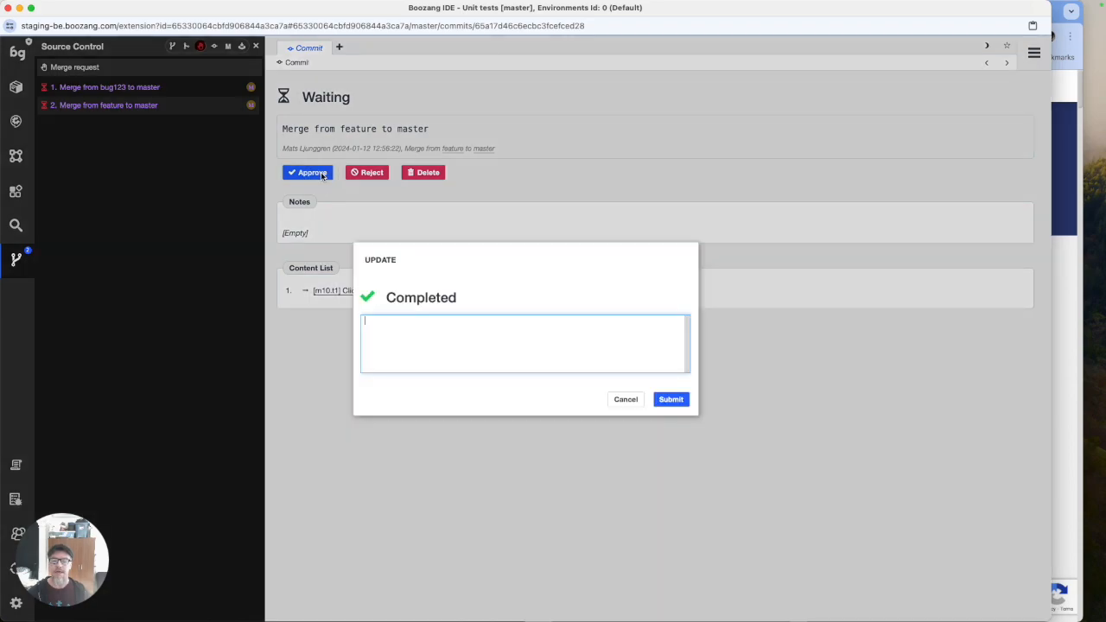
pyautogui.click(679, 400)
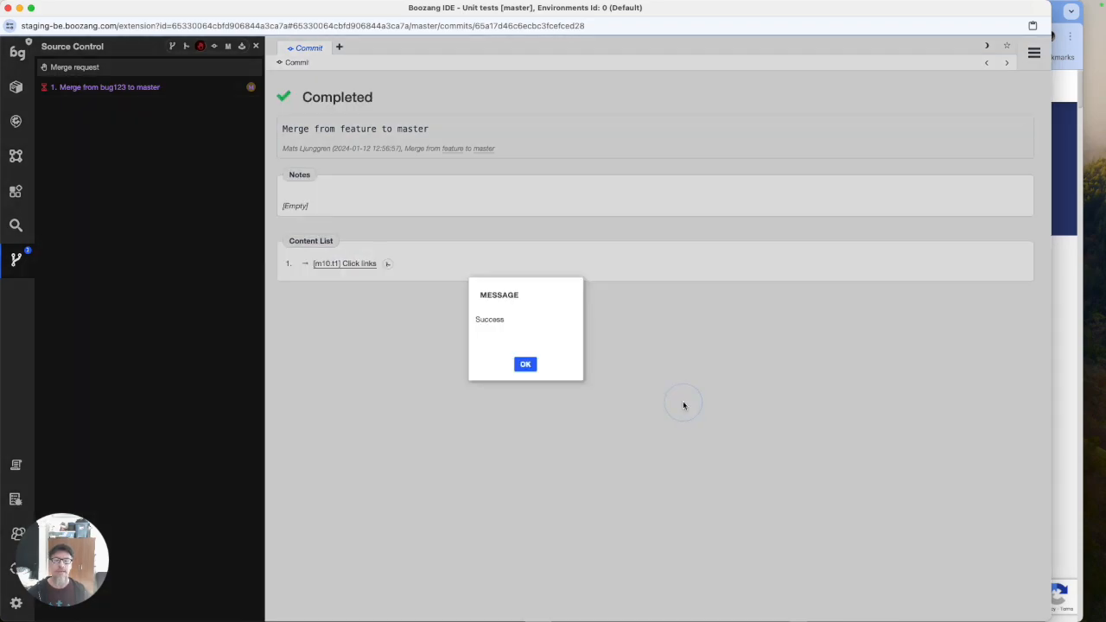
pyautogui.click(526, 363)
# Step: Open the merge request from bug123 to master and examine the comparison of its Click links test
pyautogui.click(157, 88)
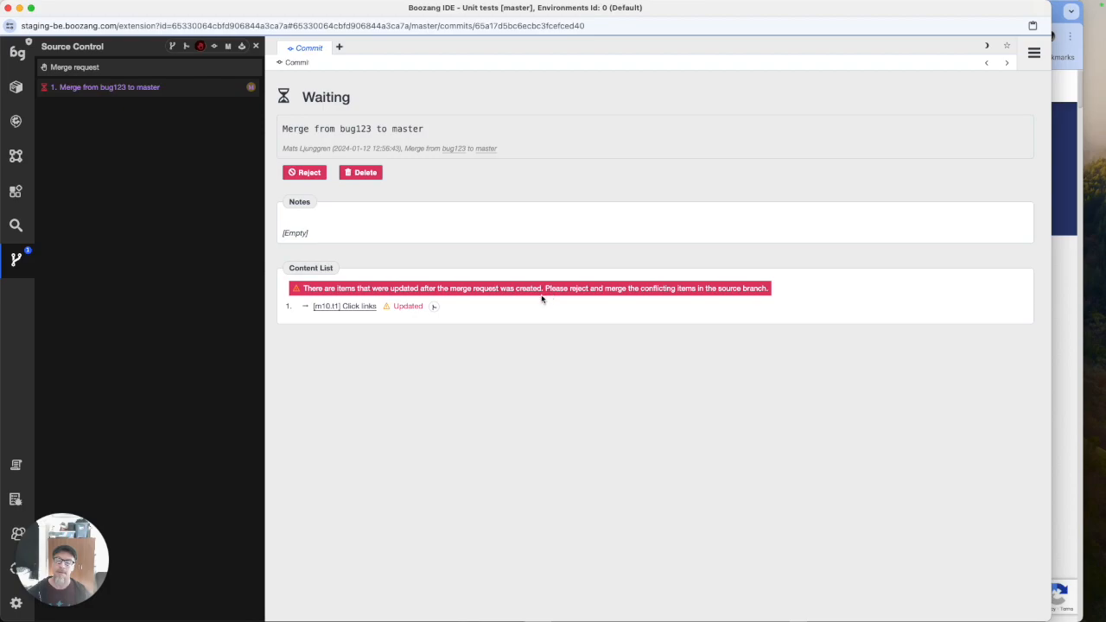
pyautogui.click(433, 308)
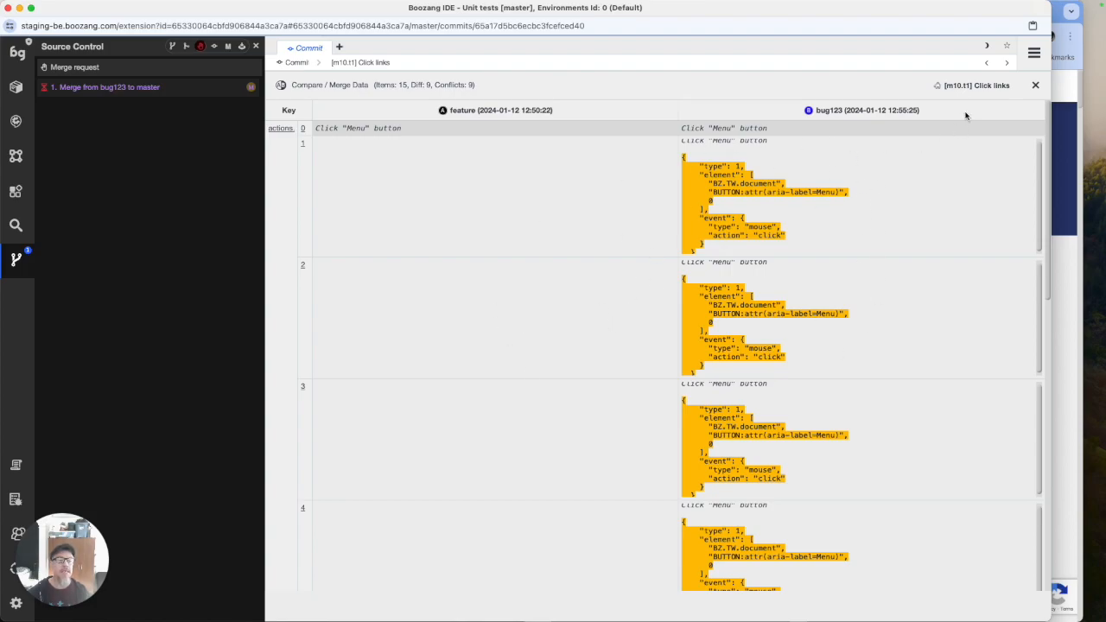
pyautogui.click(1035, 86)
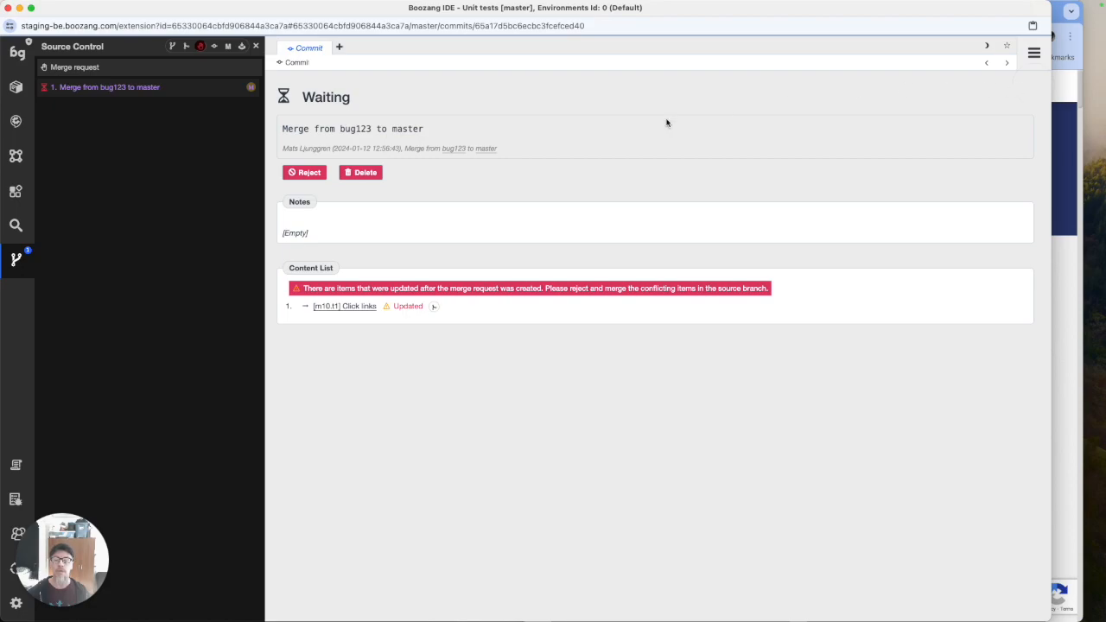
# Step: Reject the merge request from bug123 to master with the note "Re-merge with source branch"
pyautogui.click(310, 173)
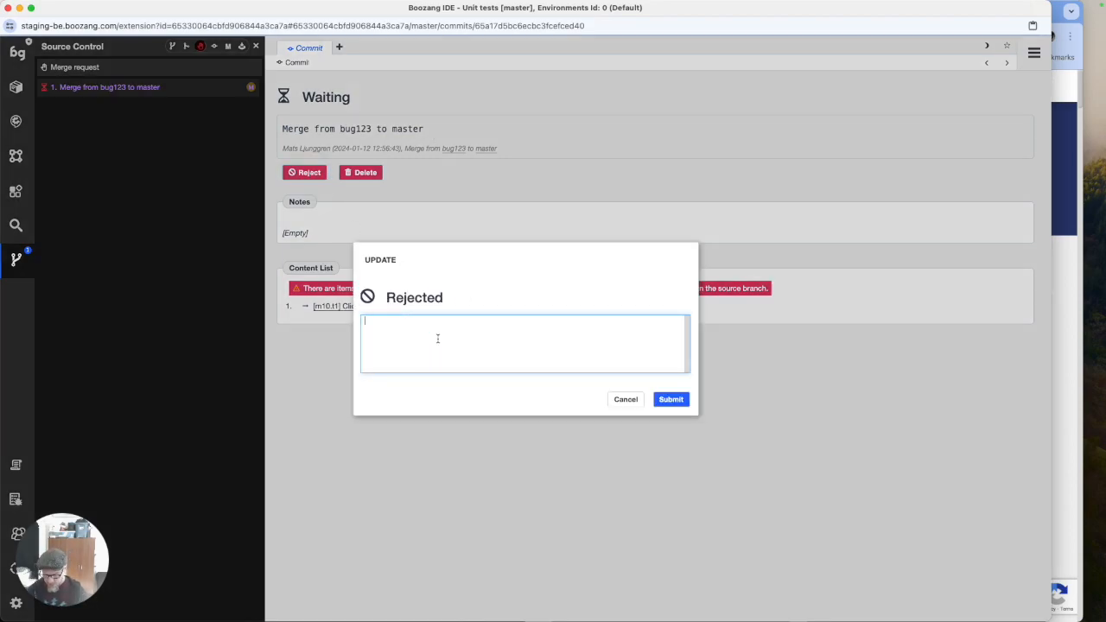
pyautogui.write('Re-merge with sour')
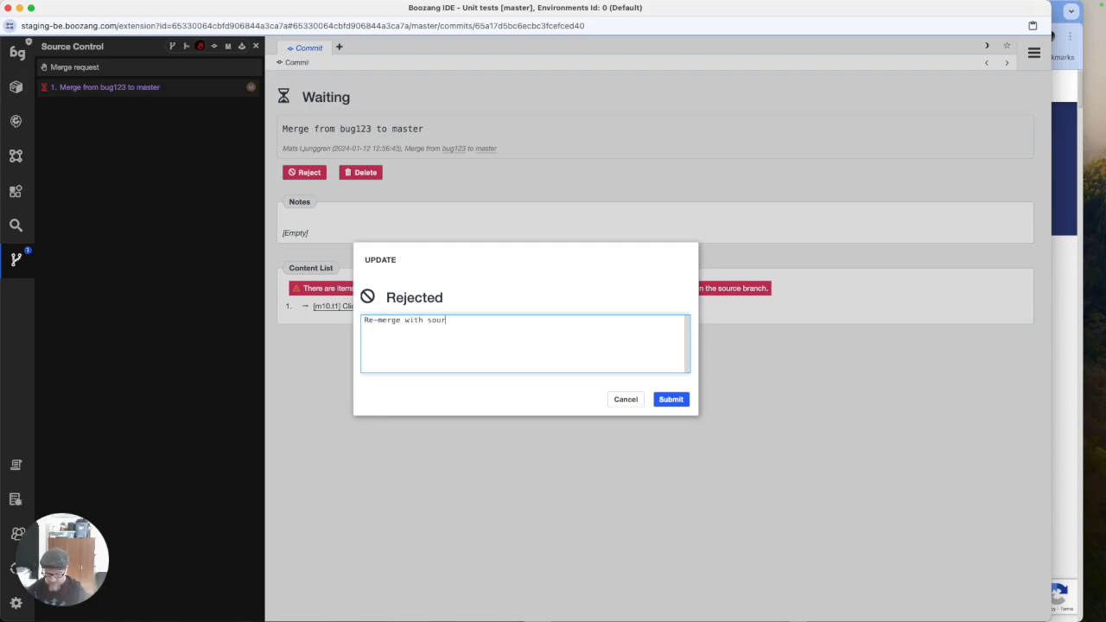
pyautogui.write('ce rtbranch')
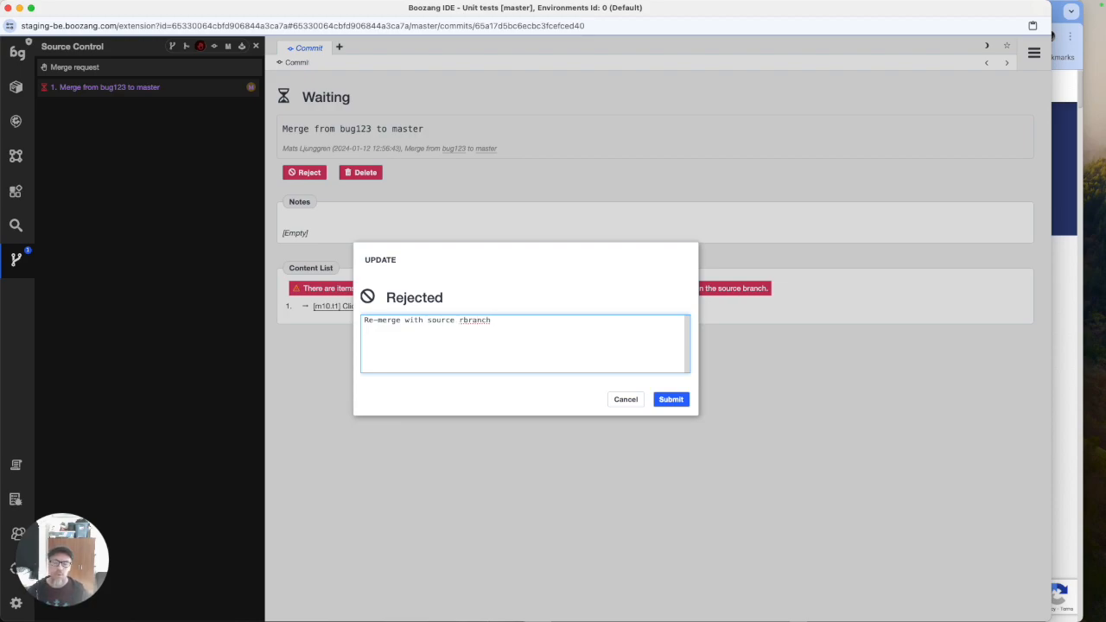
pyautogui.click(462, 320)
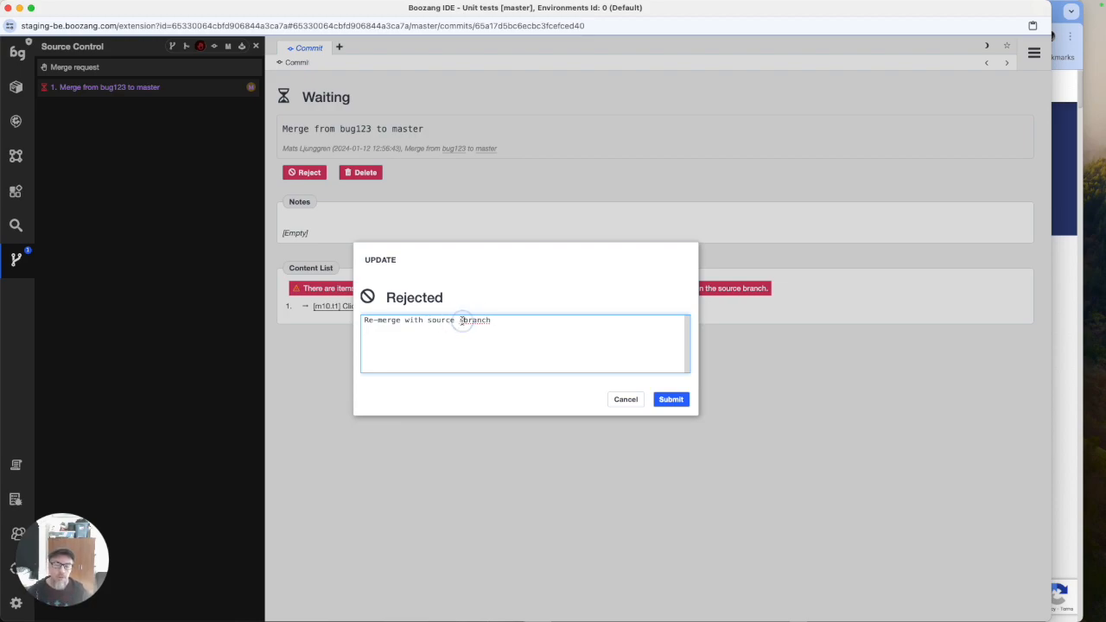
pyautogui.press('BackSpace')
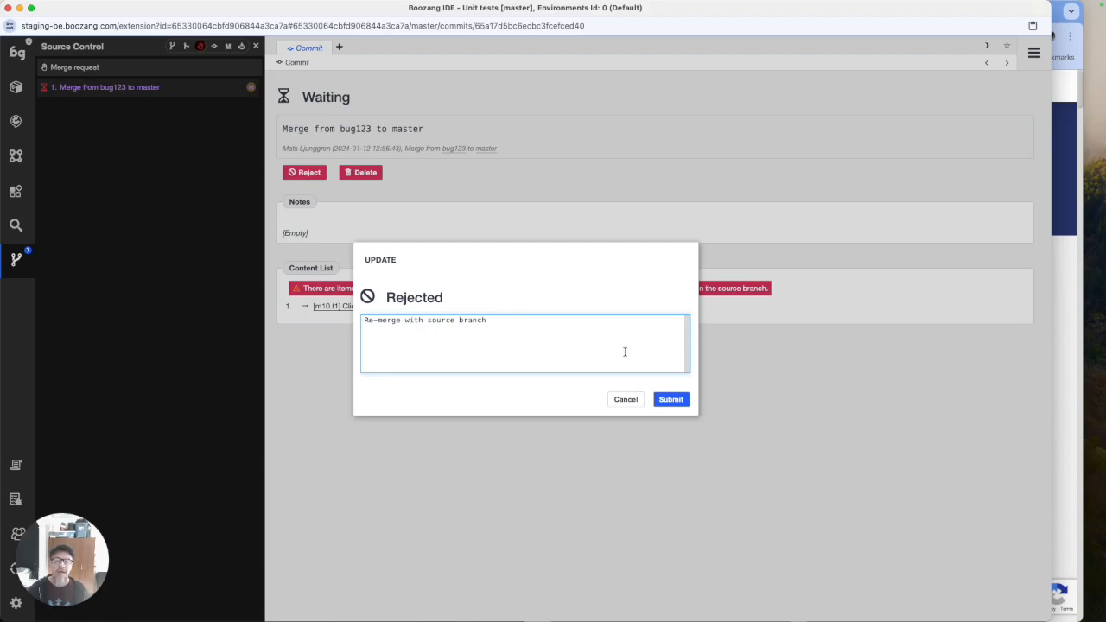
pyautogui.click(683, 401)
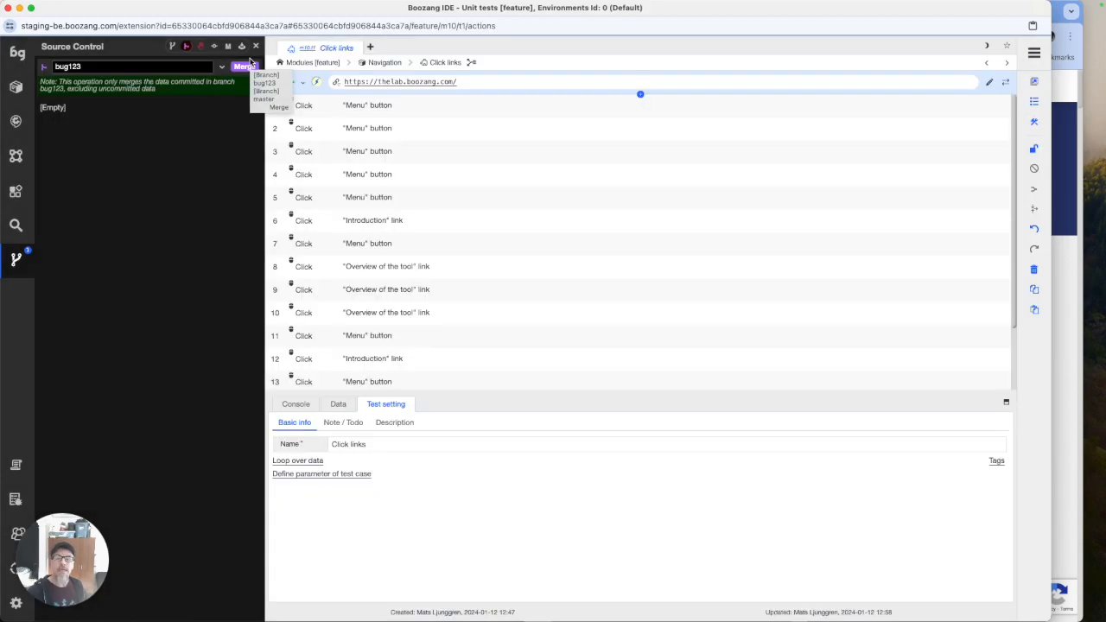